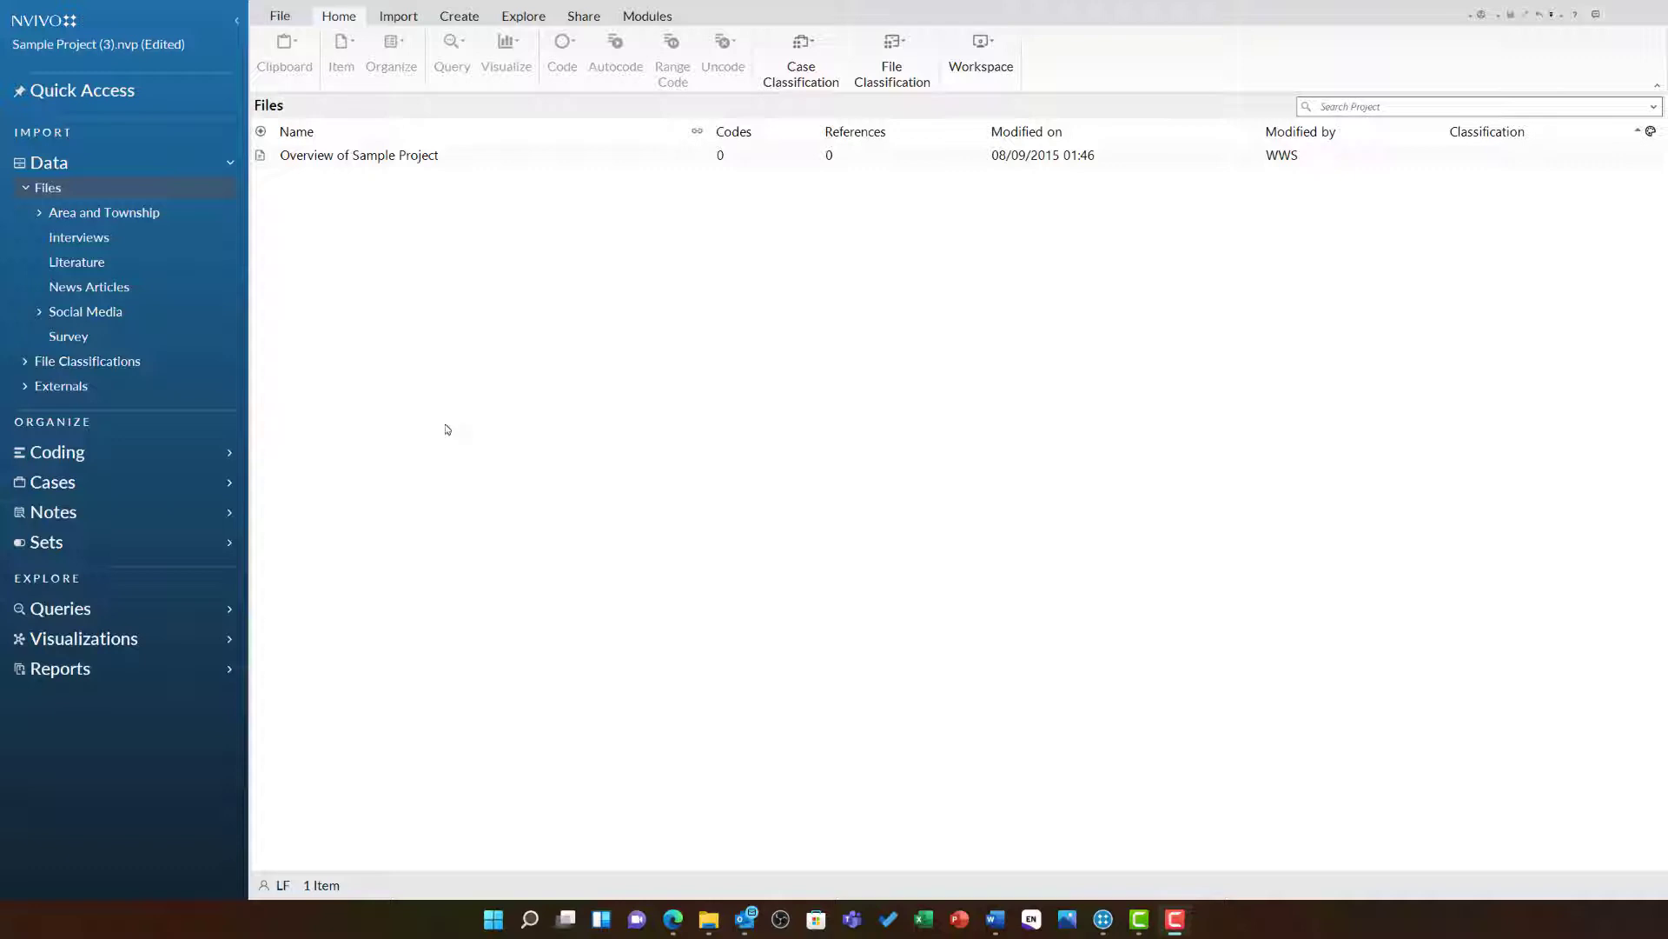
Step: Open the Framework Matrices folder under Notes and dismiss its introductory page
left_click(230, 521)
left_click(231, 519)
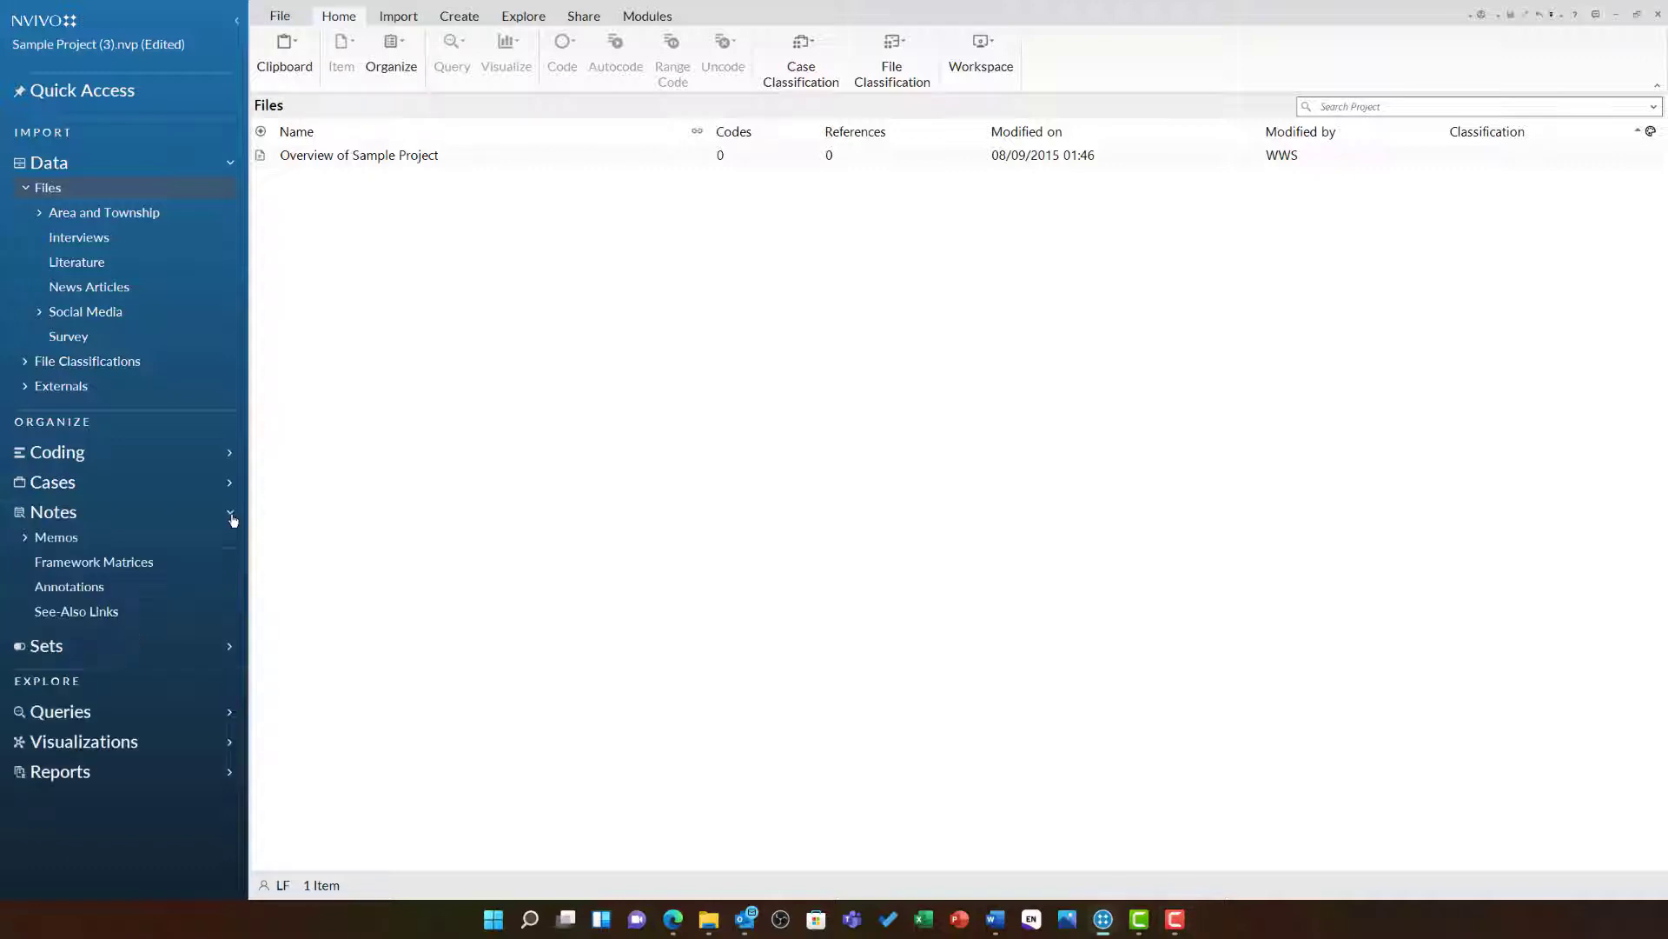
left_click(136, 564)
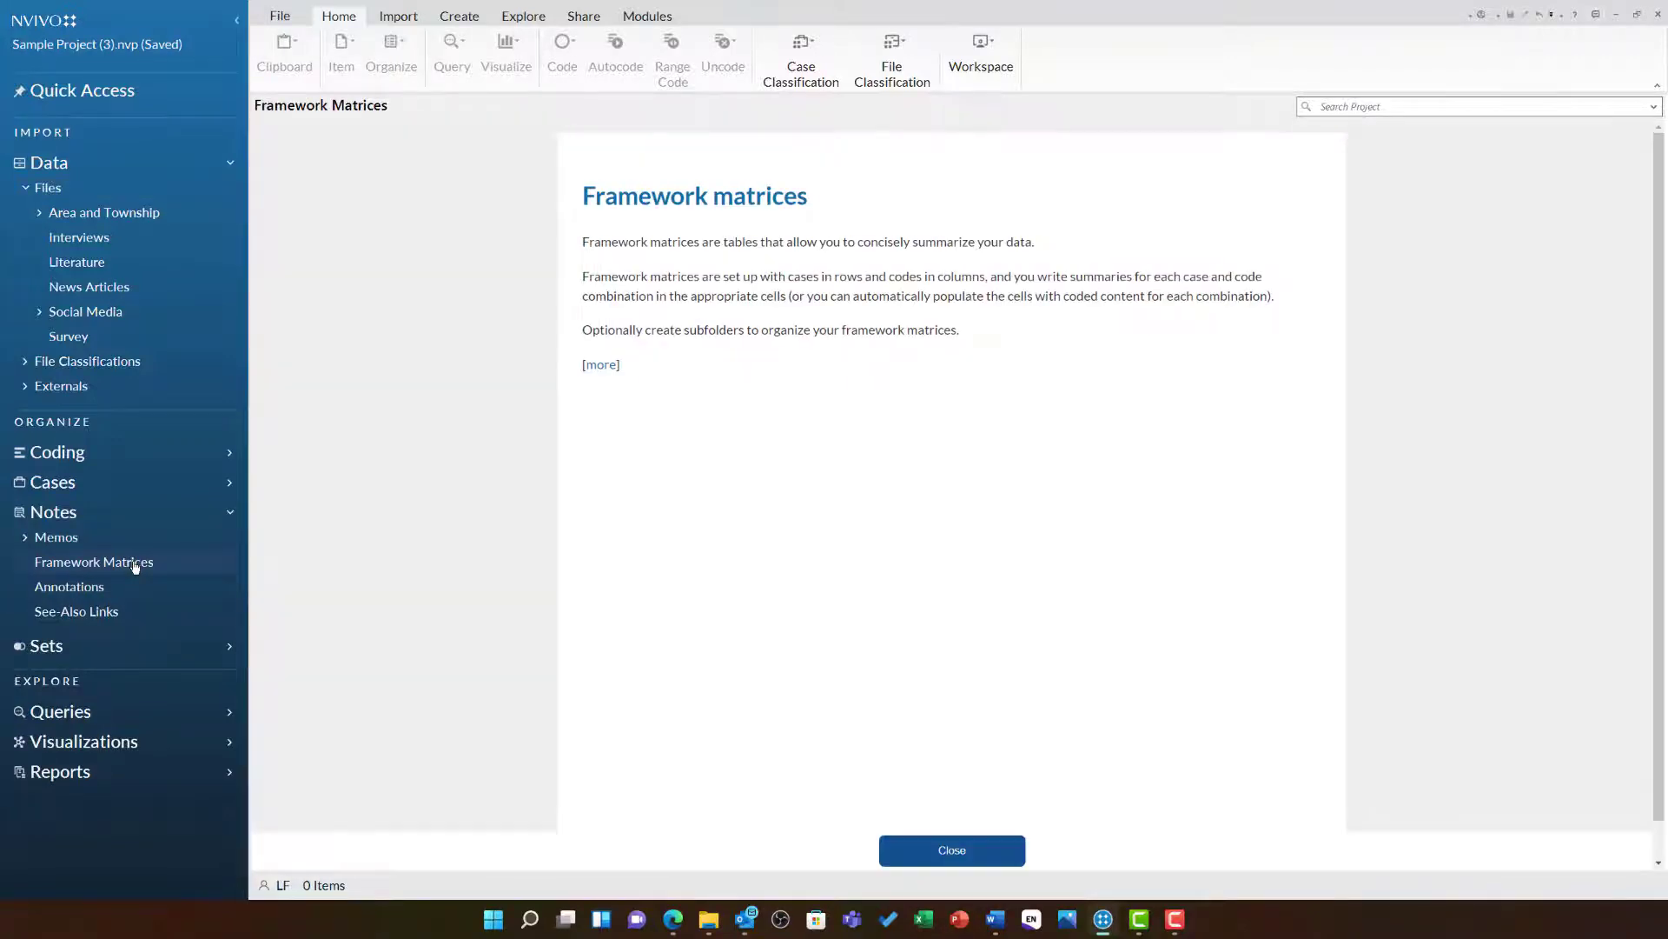
left_click(956, 844)
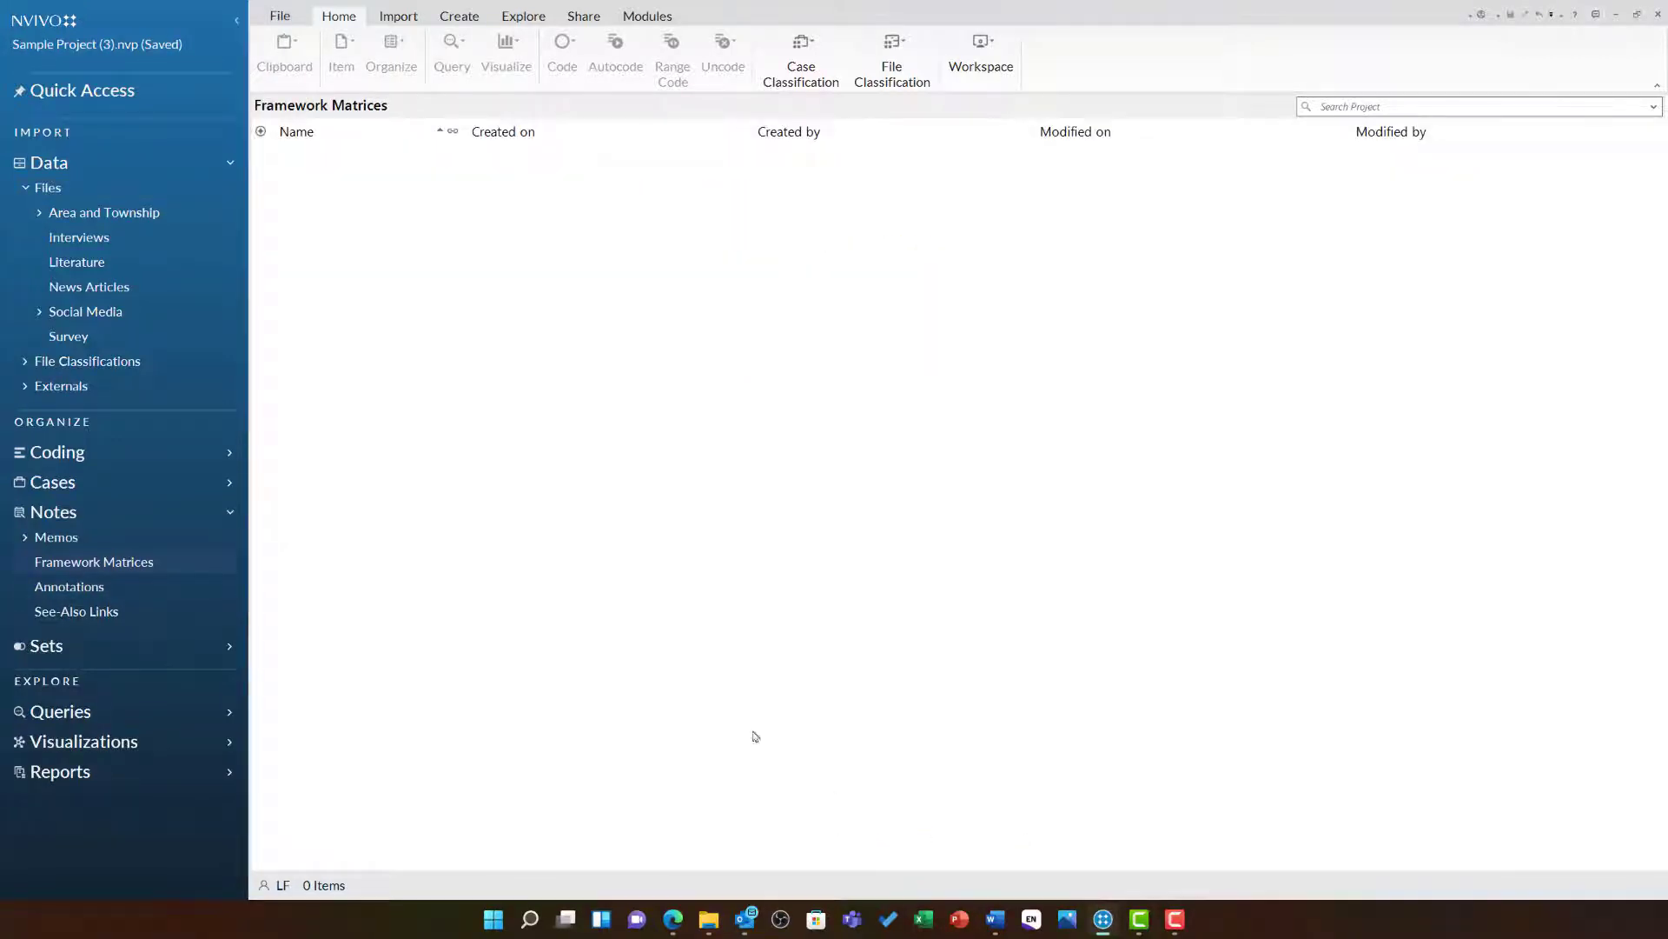
Step: Start a new framework matrix and name it Fishing industry decline
right_click(357, 187)
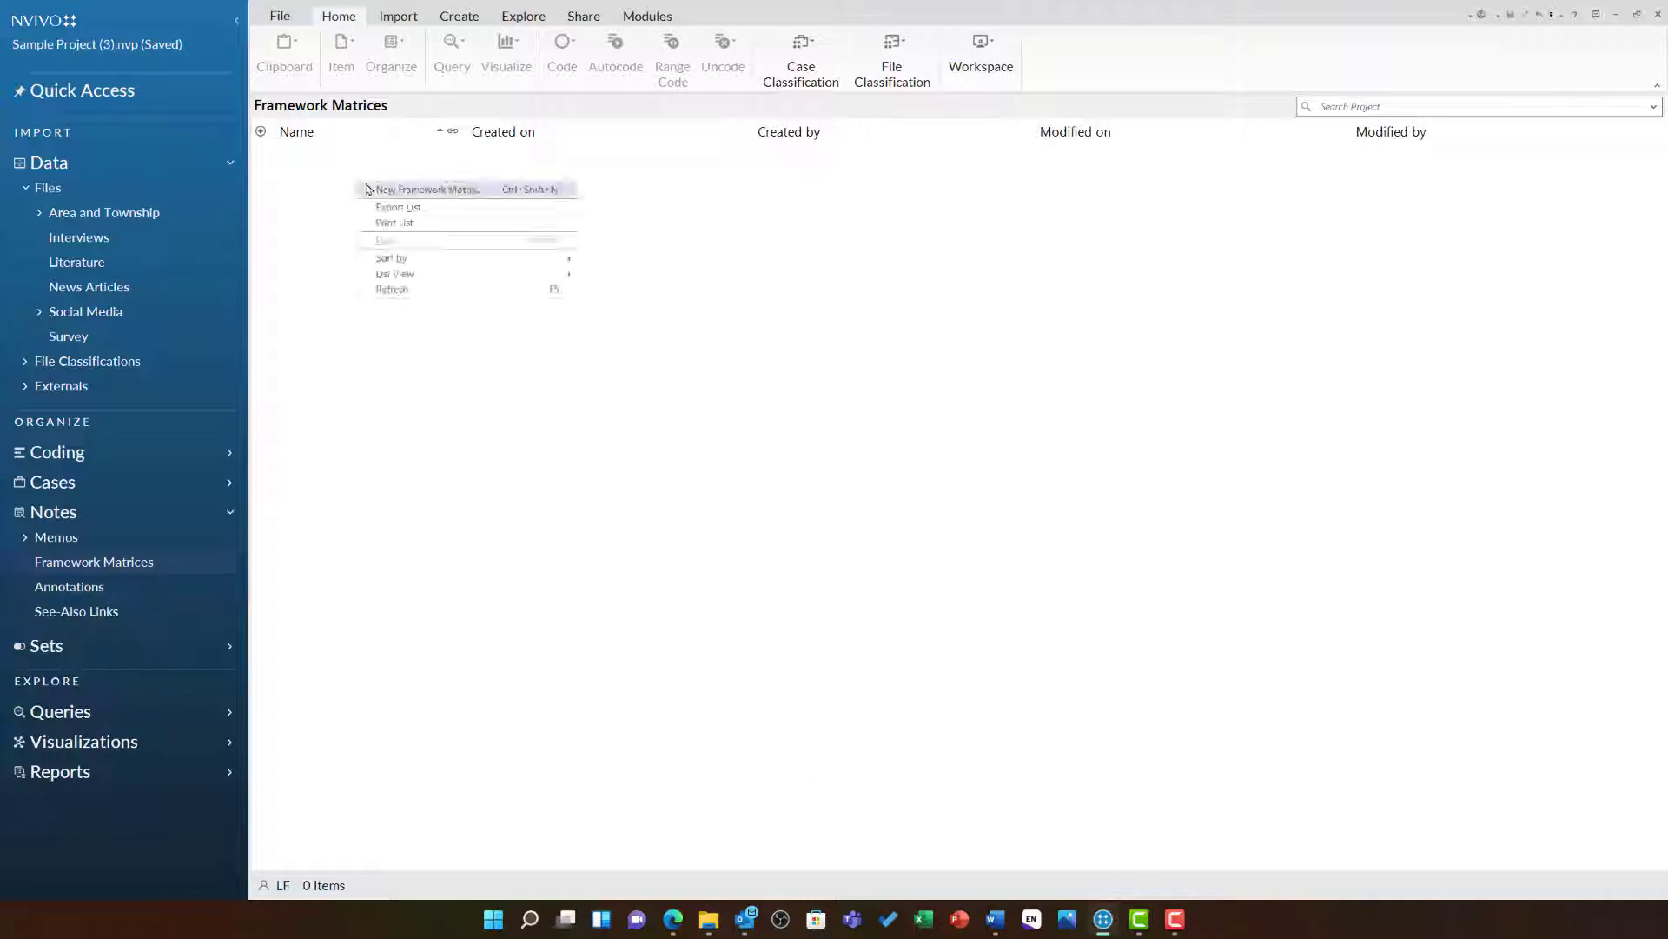
left_click(506, 191)
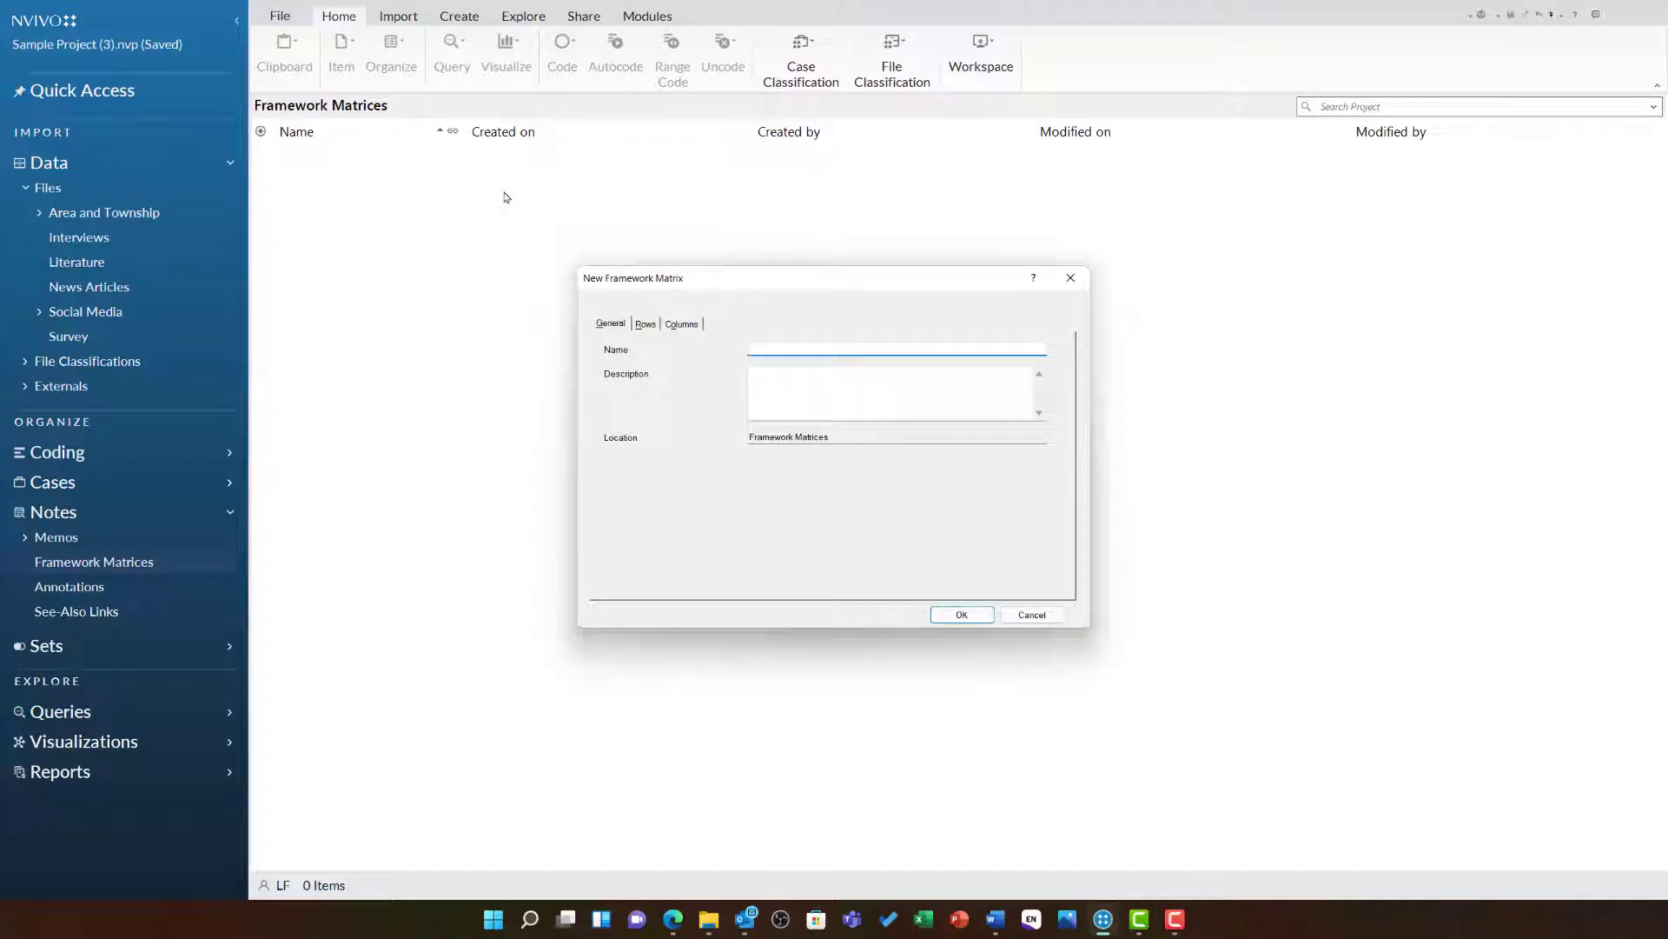
type("Fishing industry deci")
type("ine")
Step: For the matrix rows, select the Interview Participants case from People together with all its descendant cases
left_click(650, 328)
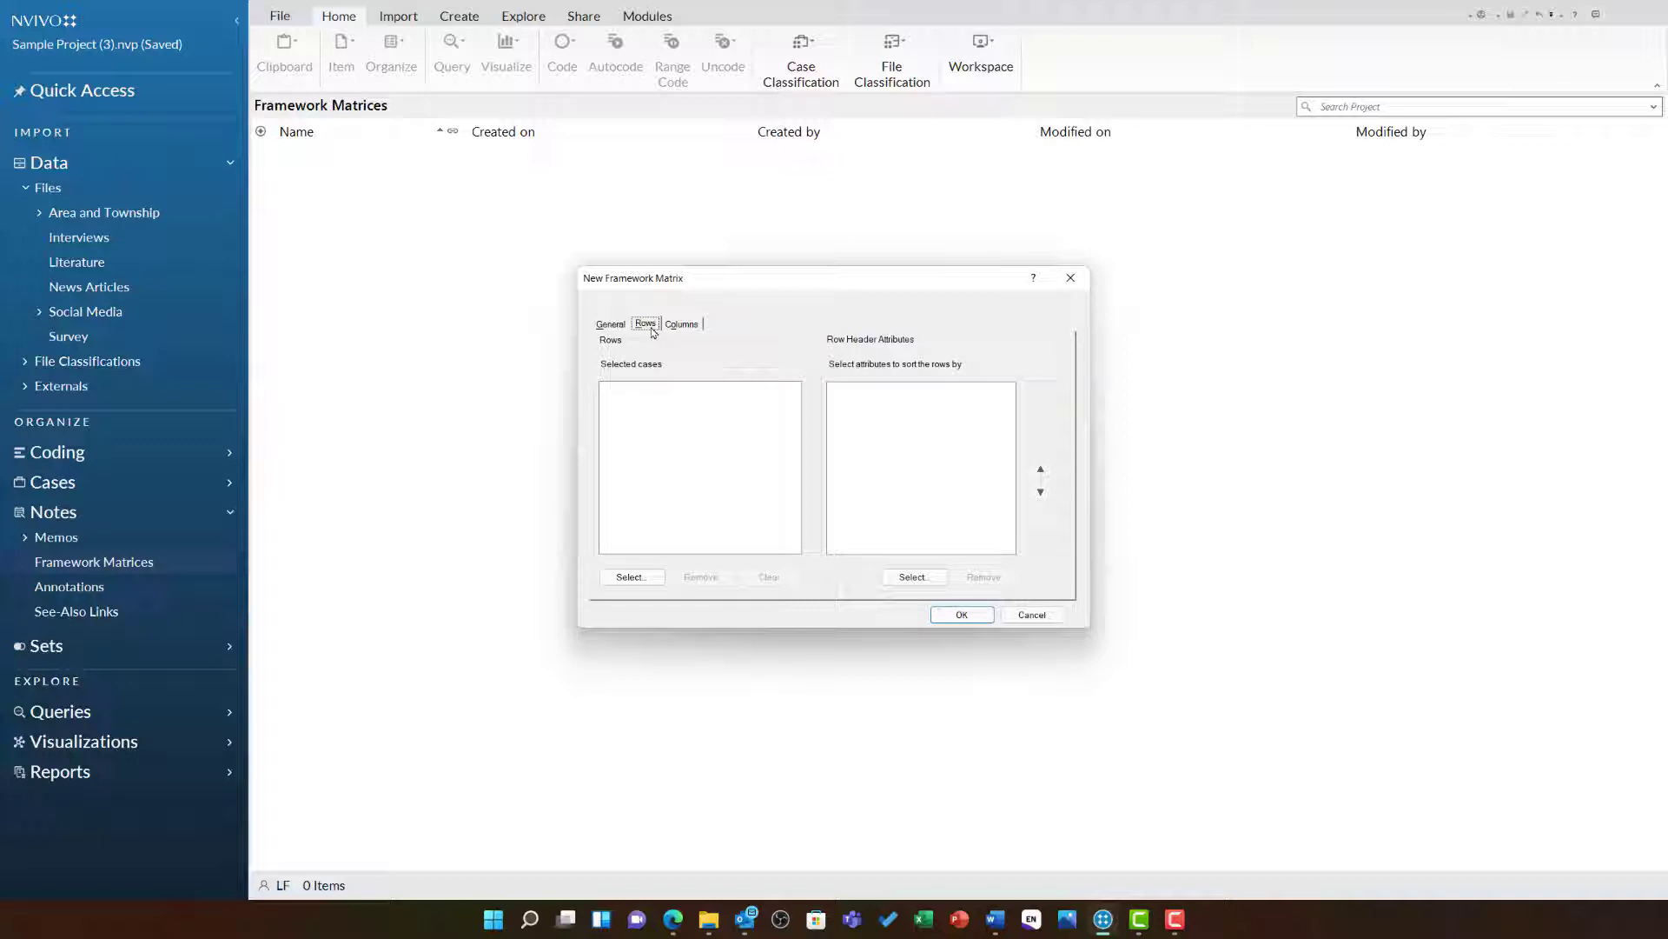
left_click(645, 577)
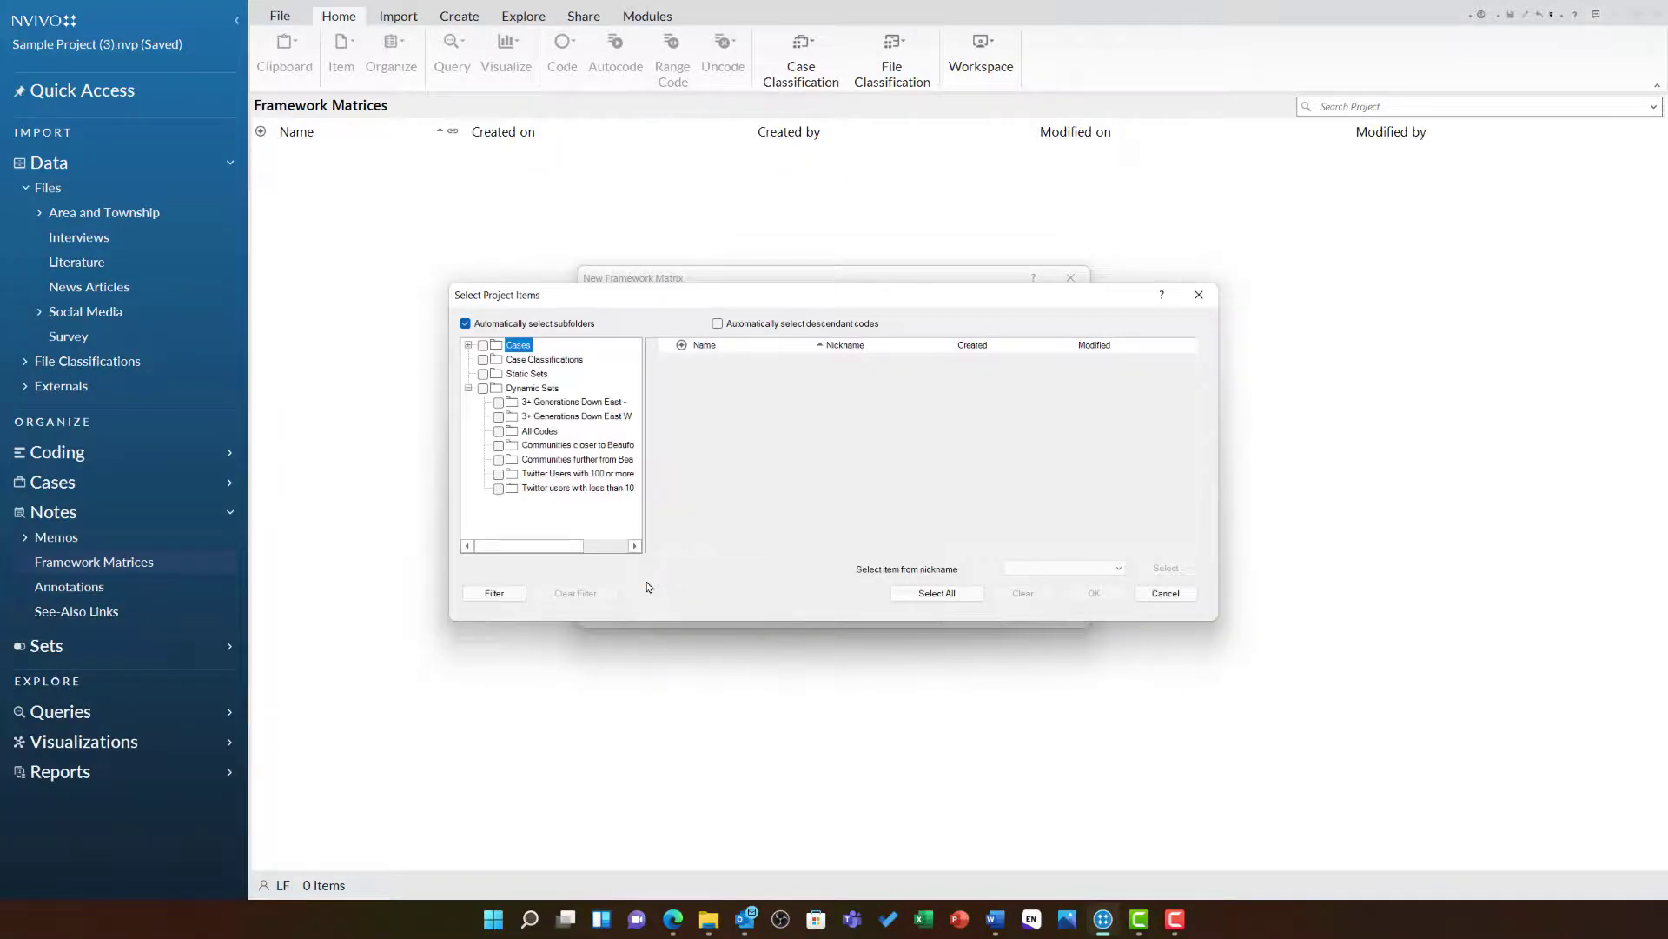
left_click(468, 345)
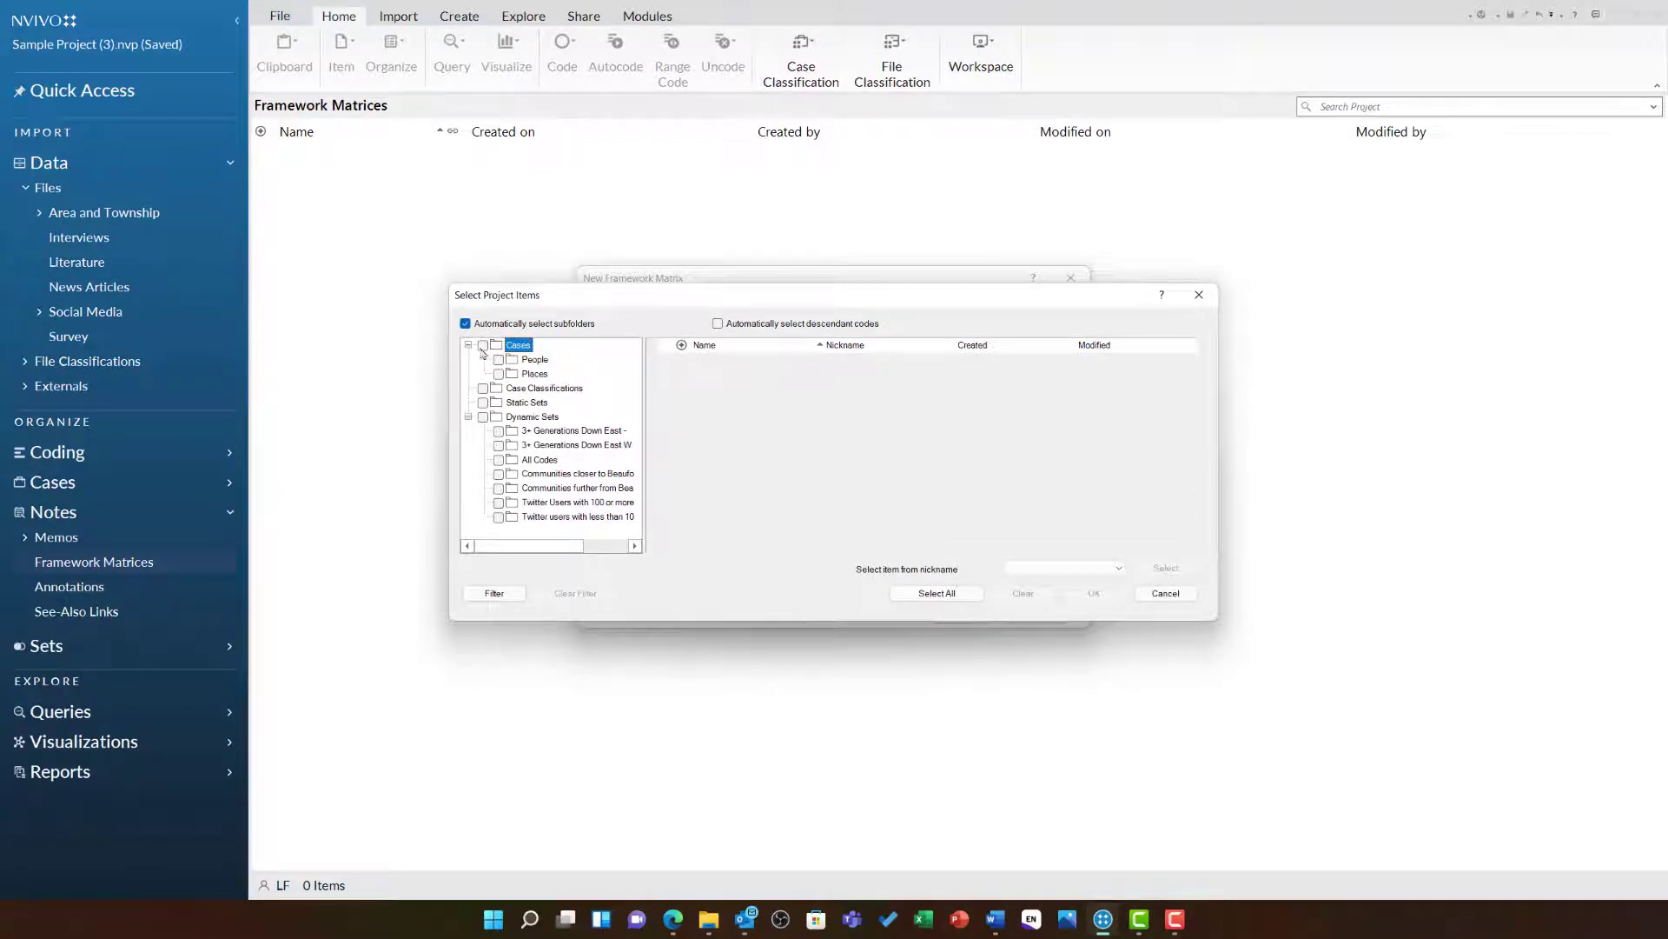
left_click(535, 360)
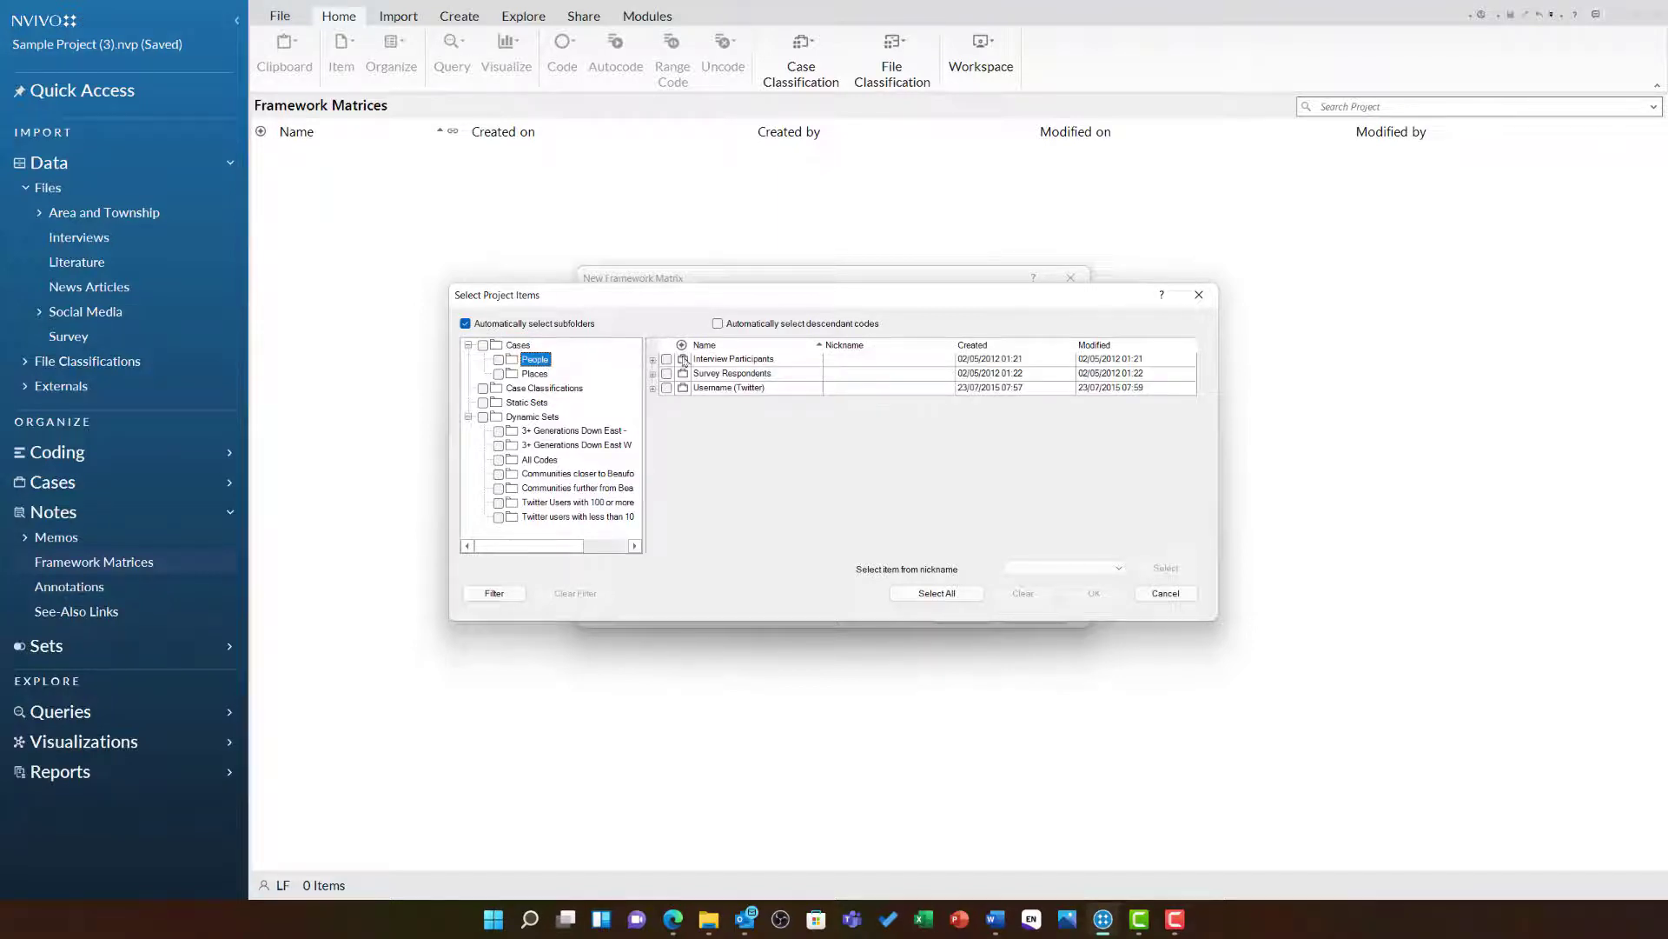
left_click(719, 326)
left_click(666, 359)
left_click(653, 359)
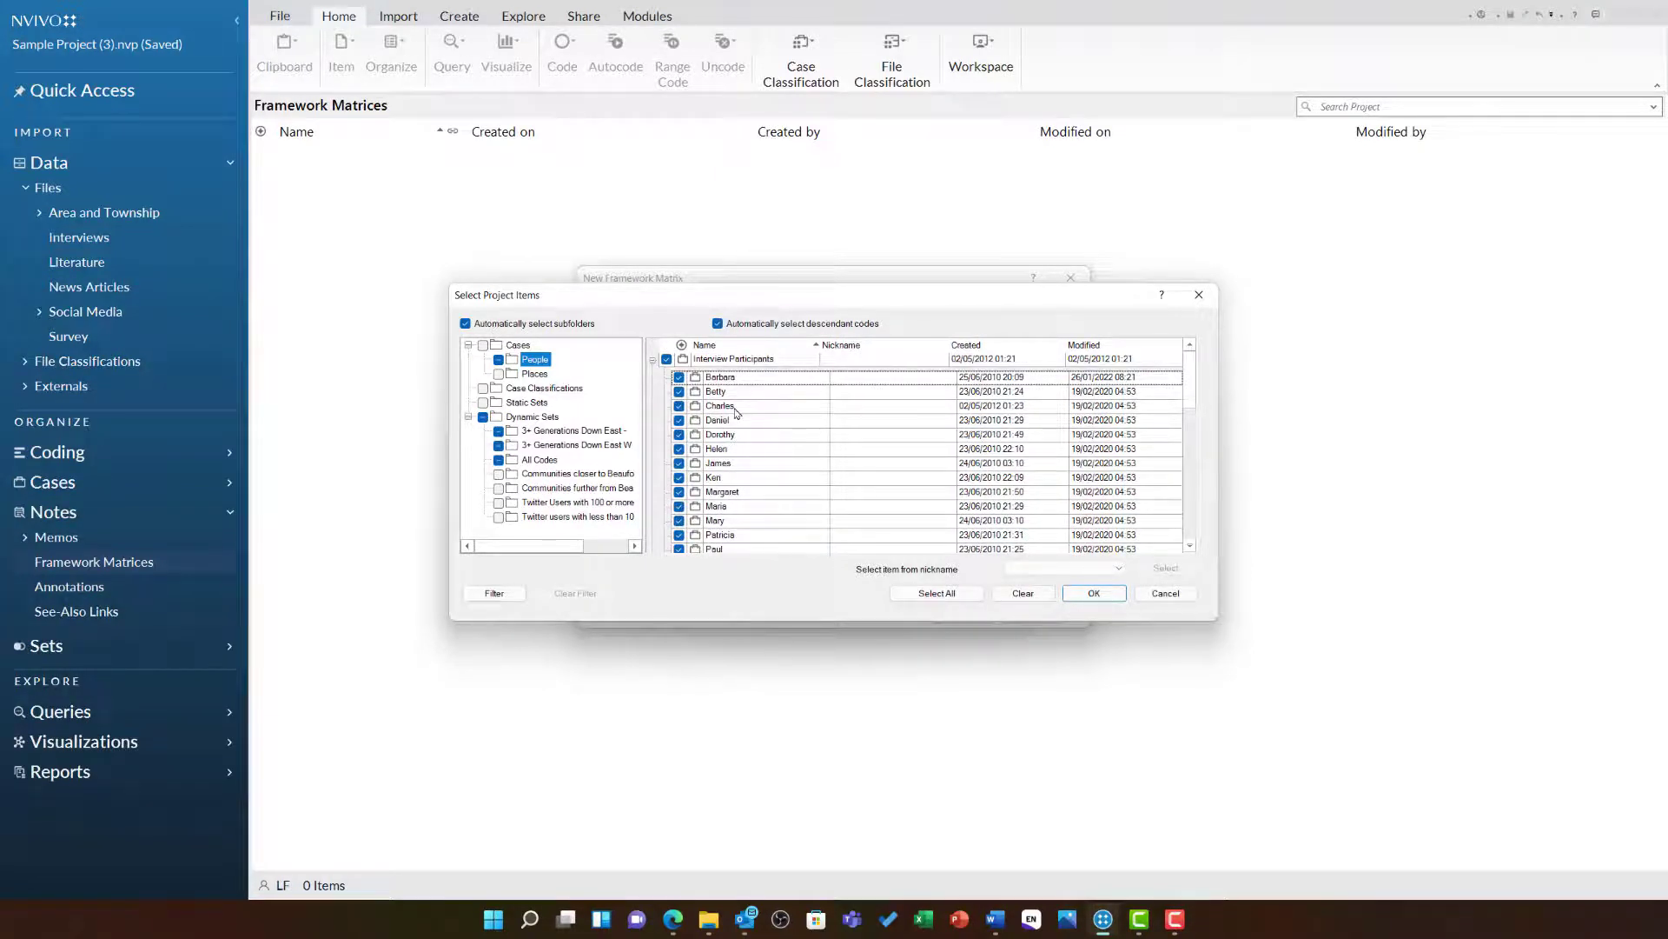
Step: Disable automatic descendant selection, exclude the parent Interview Participants case, and accept the individual participants as row cases
left_click(718, 323)
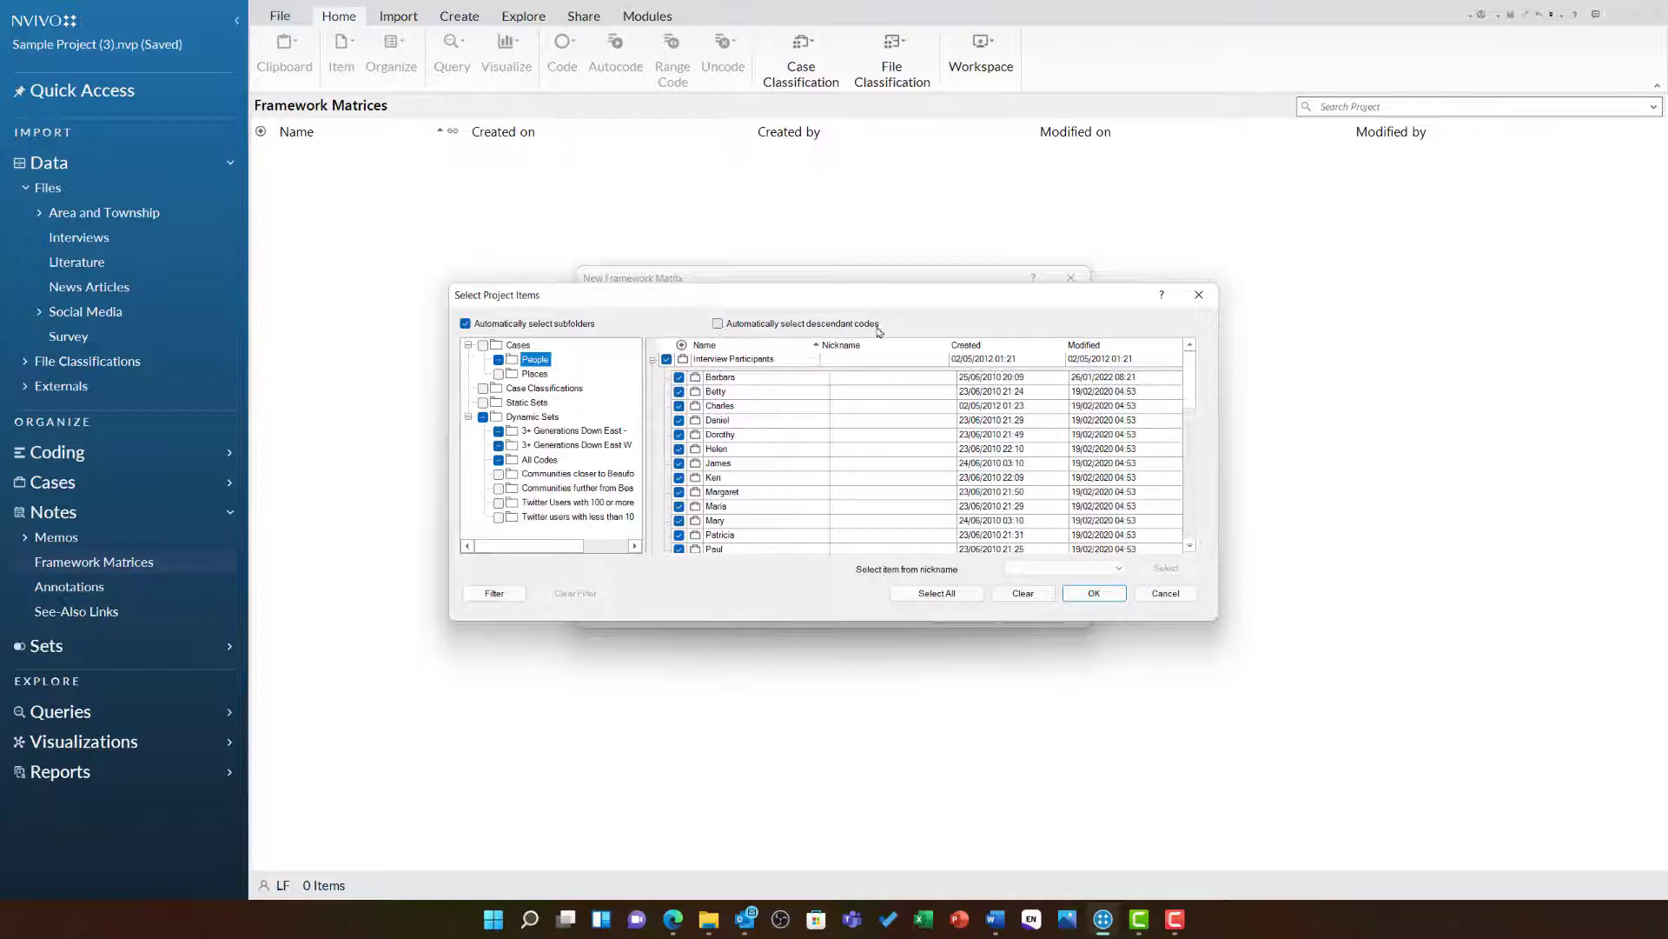
left_click(666, 359)
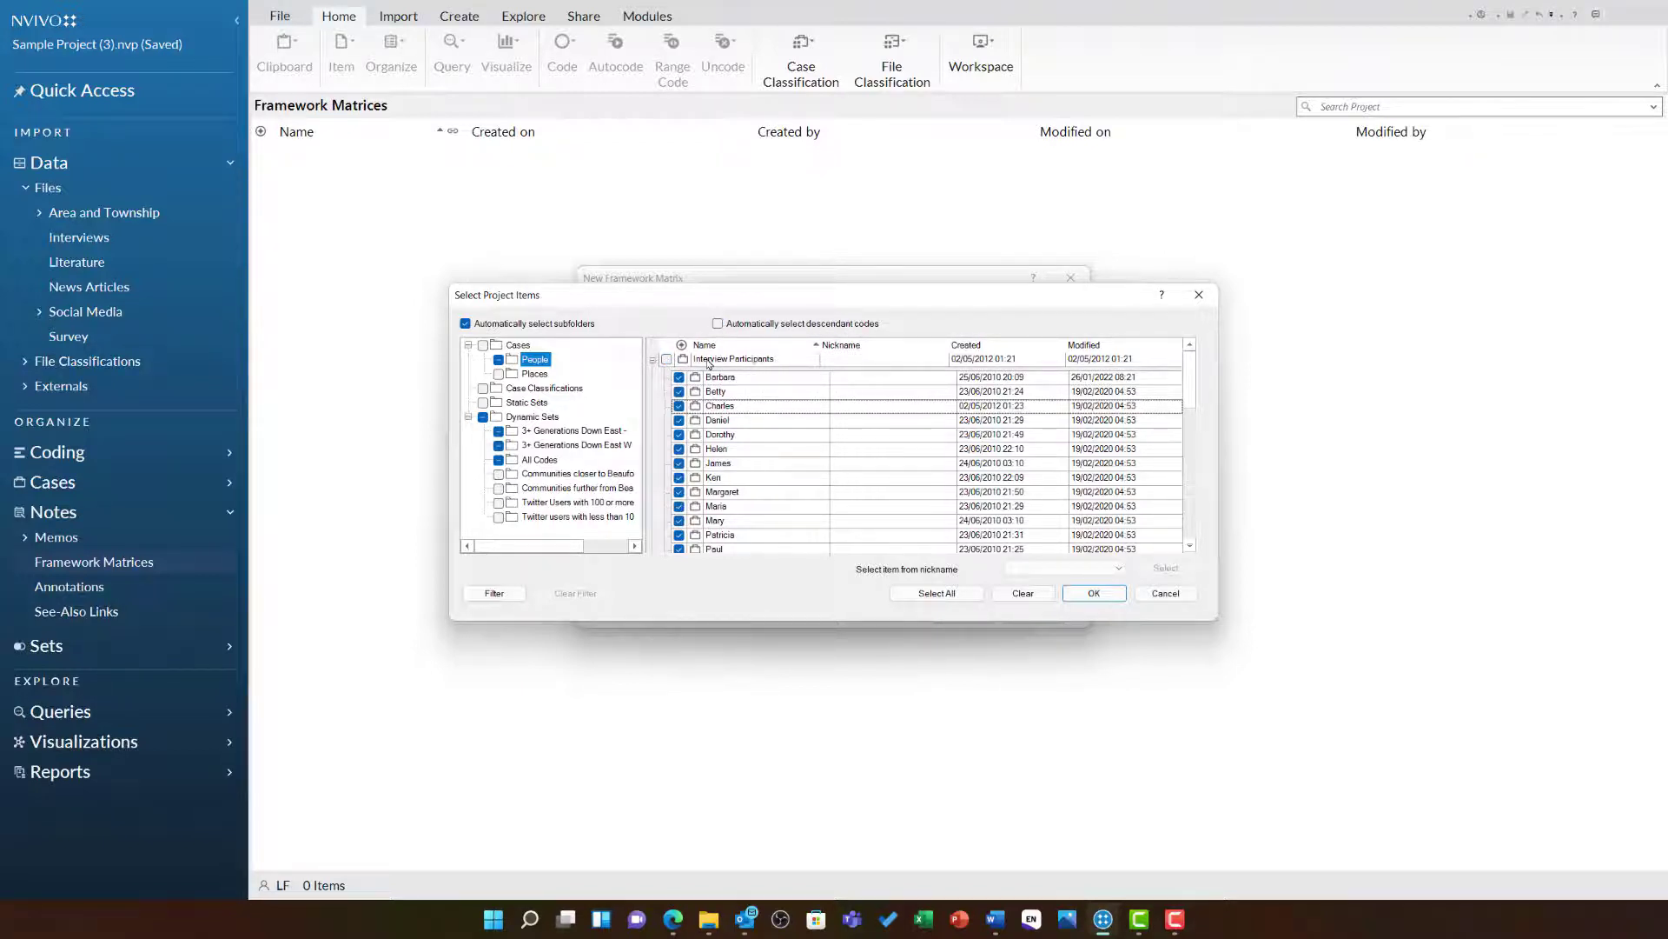
scroll(737, 379, "down", 1)
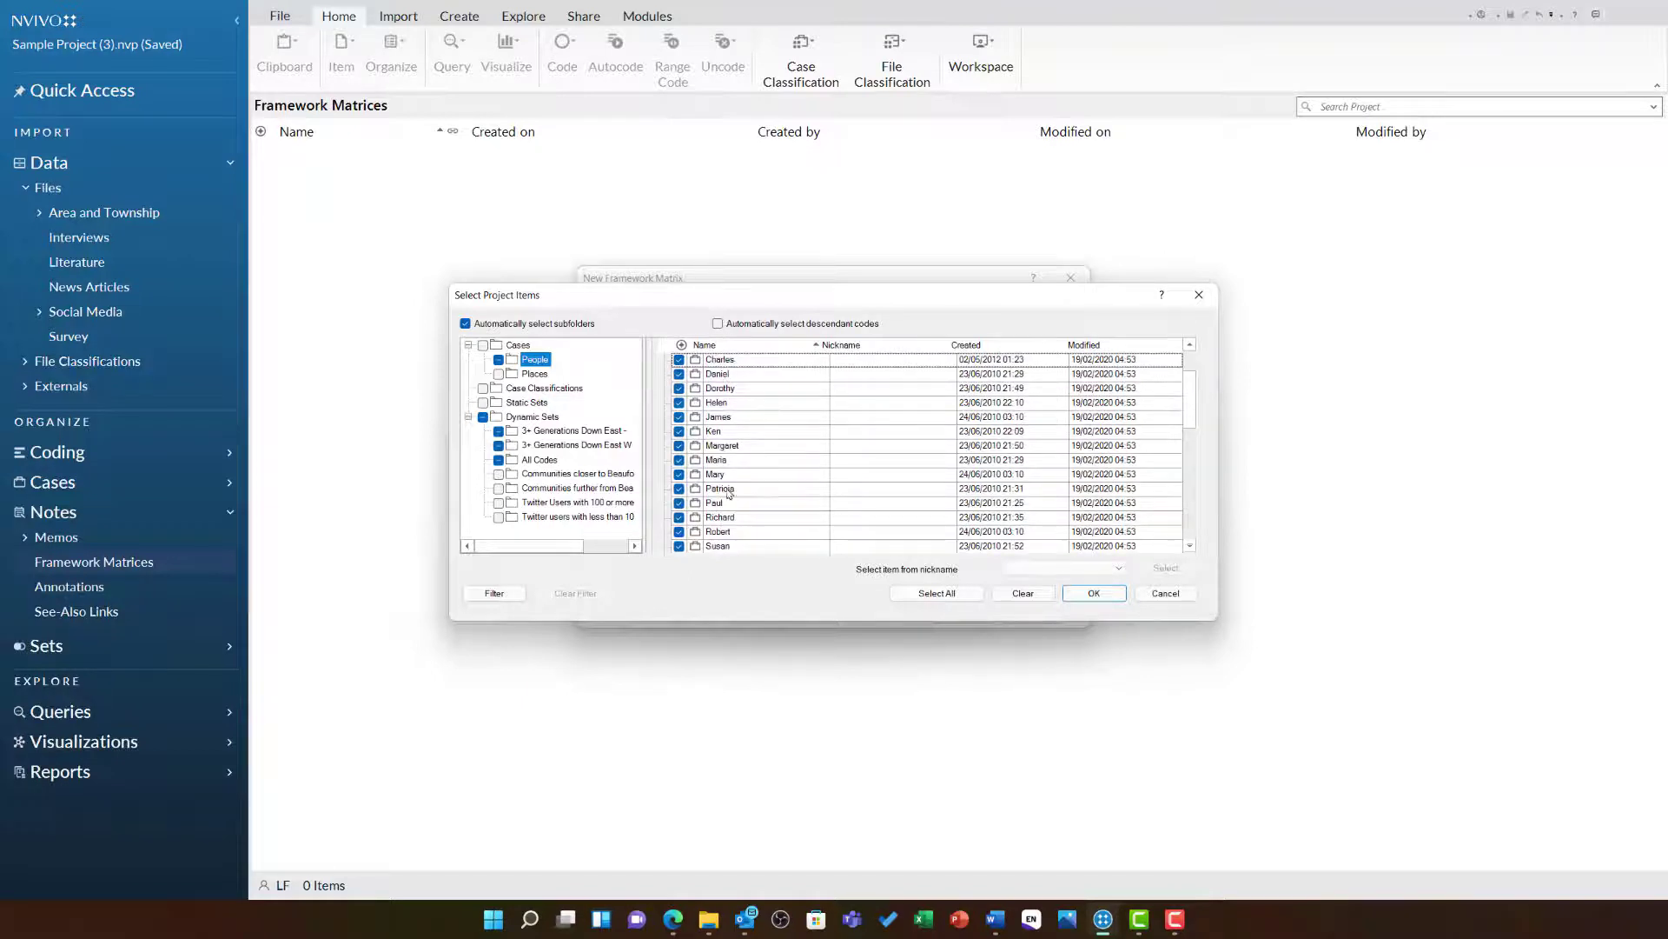
scroll(730, 492, "up", 1)
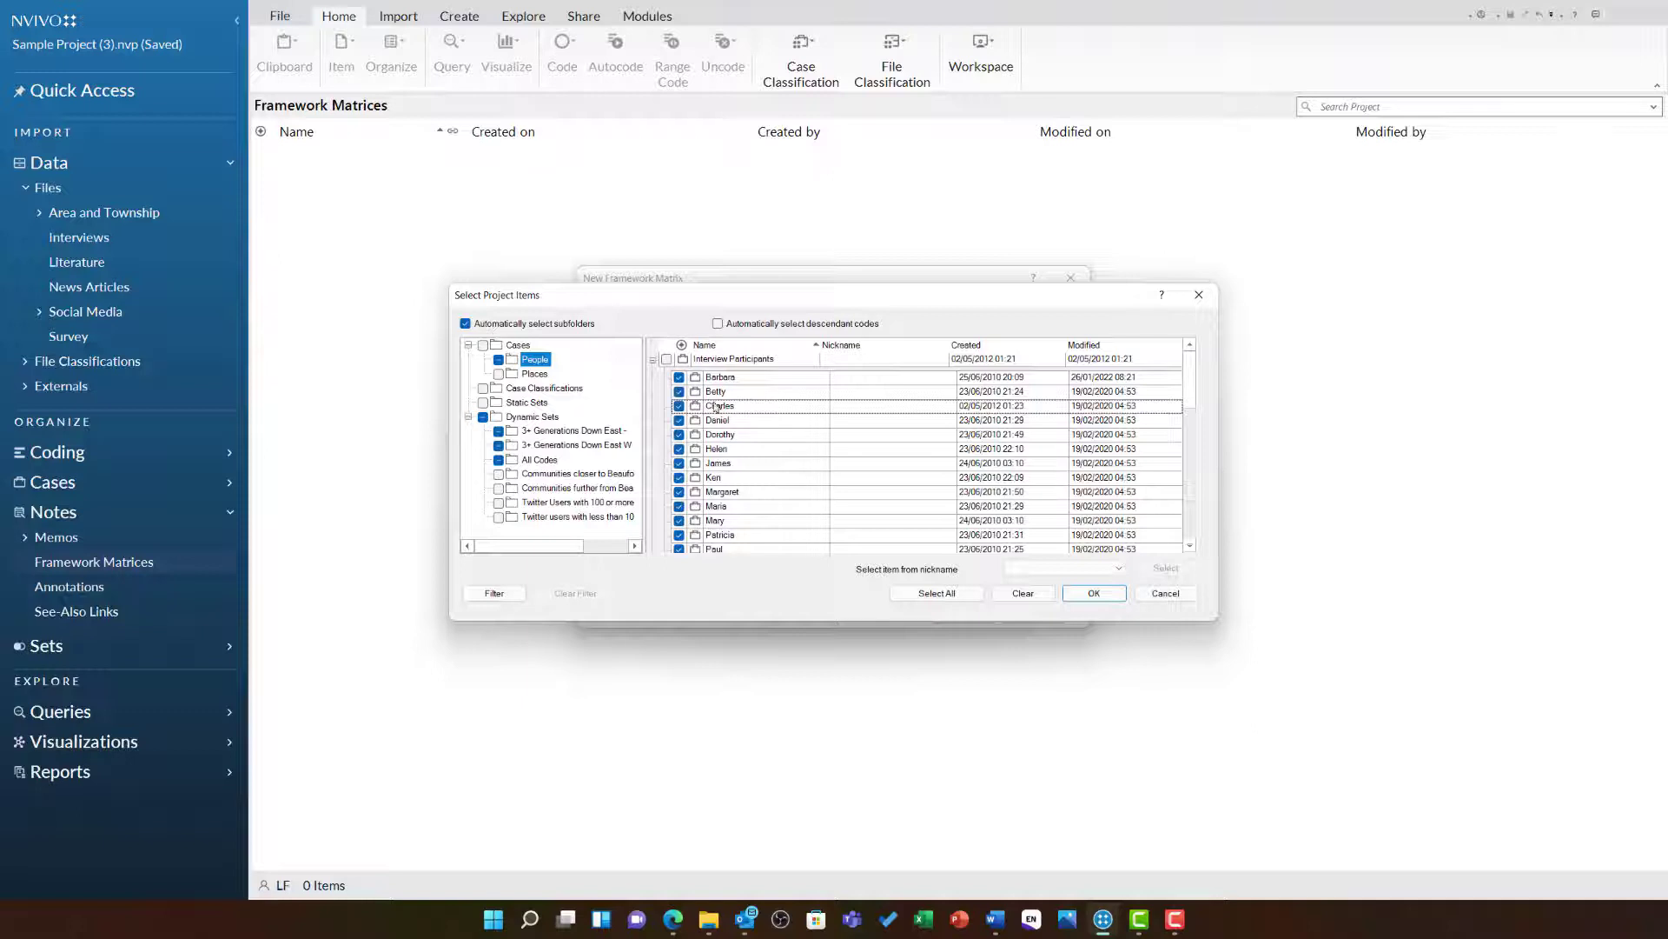
left_click(1116, 598)
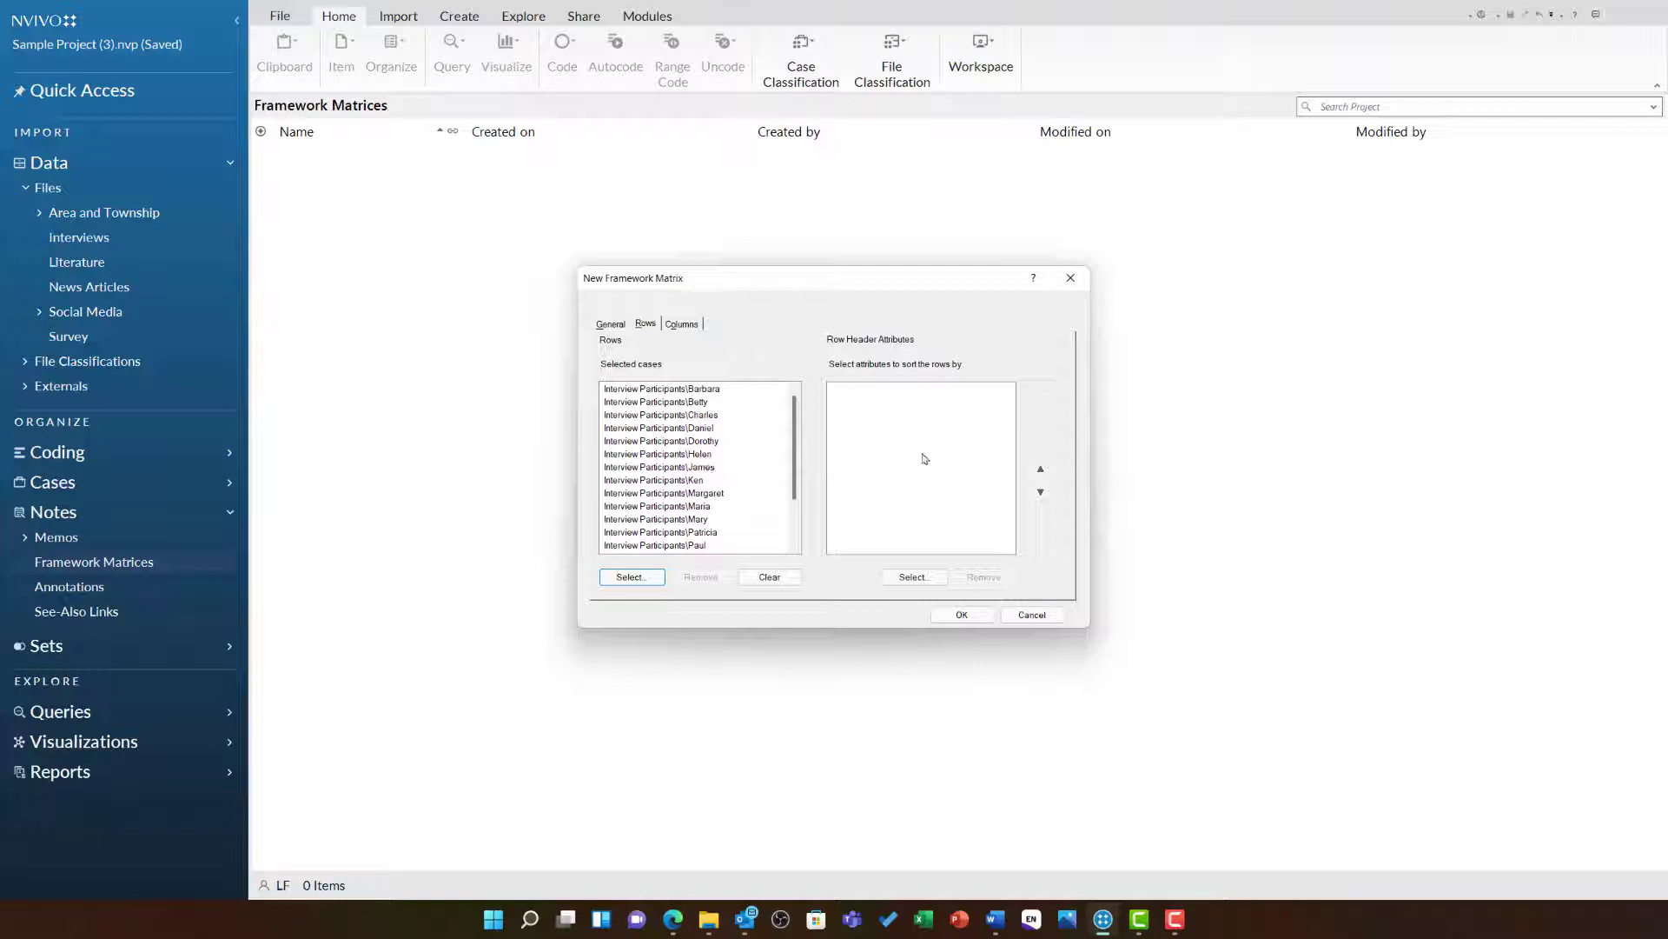
Step: Add the Person attributes Age Group and Gender as row header attributes for sorting the rows
left_click(913, 576)
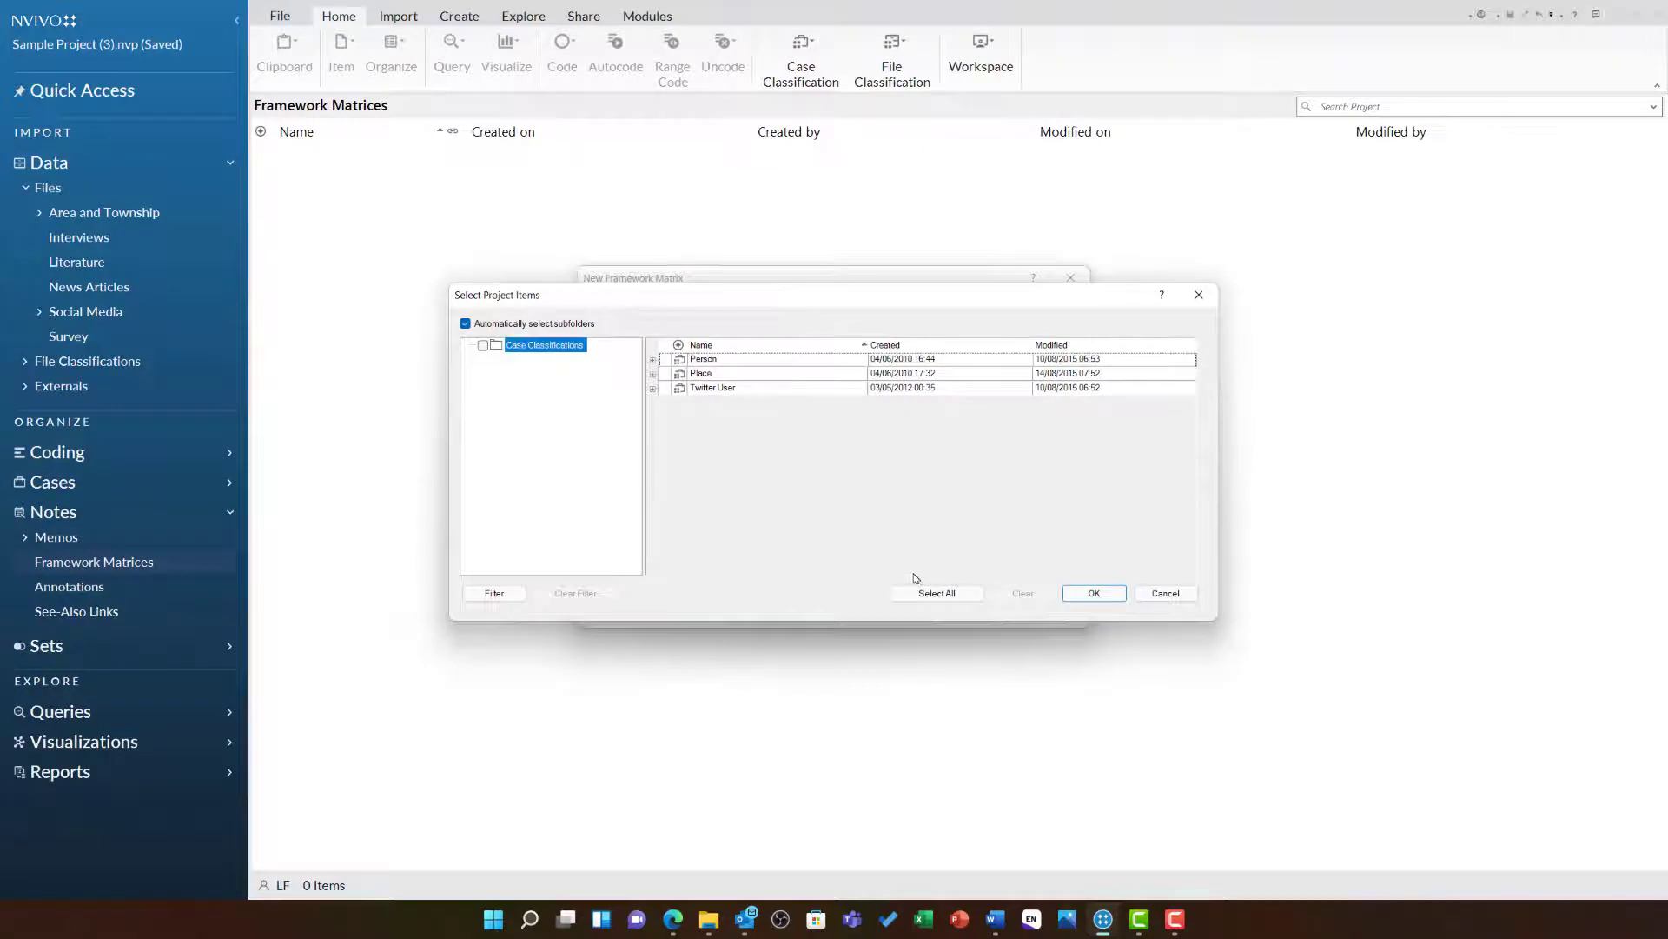
left_click(653, 359)
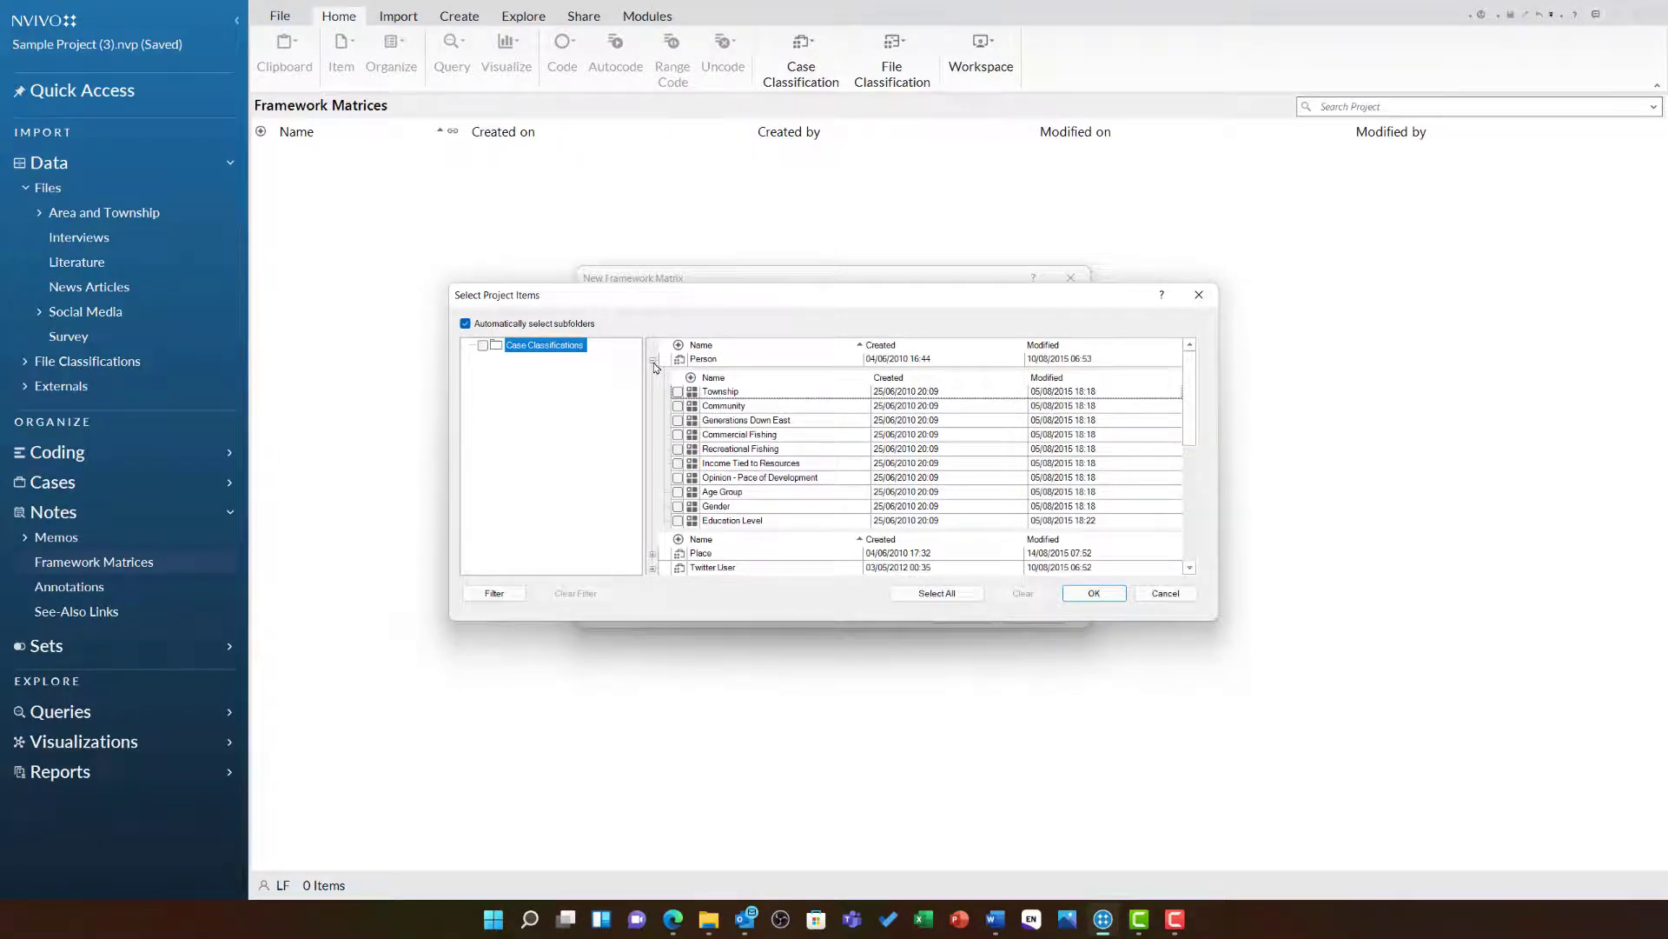
left_click(678, 492)
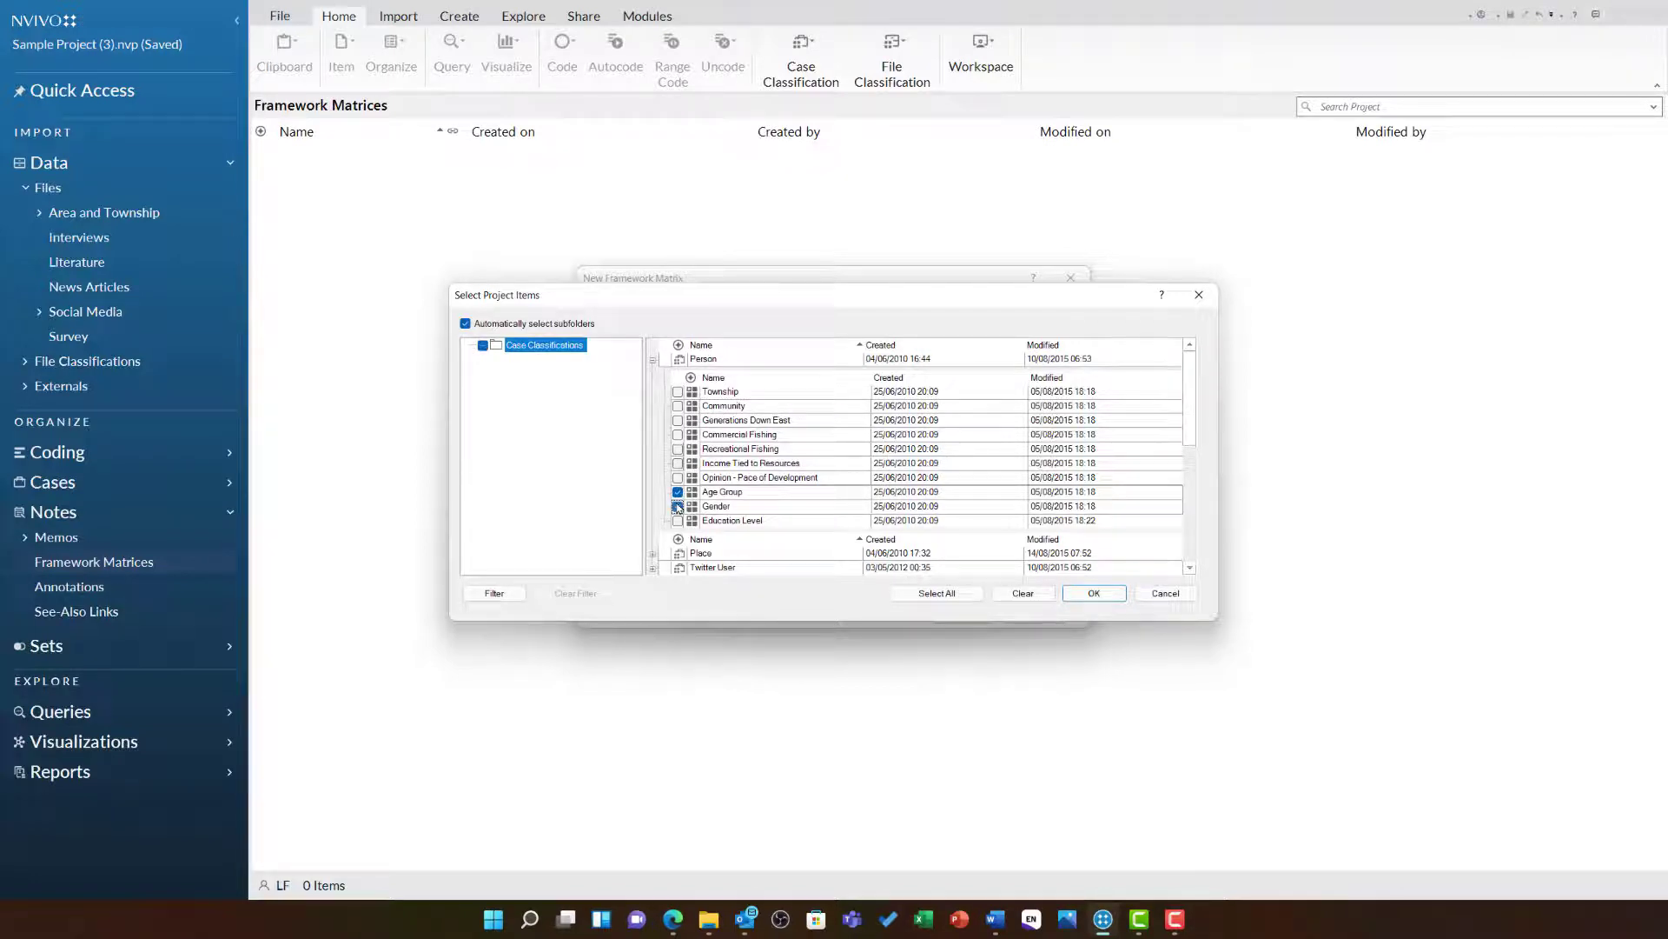
left_click(678, 508)
left_click(1115, 597)
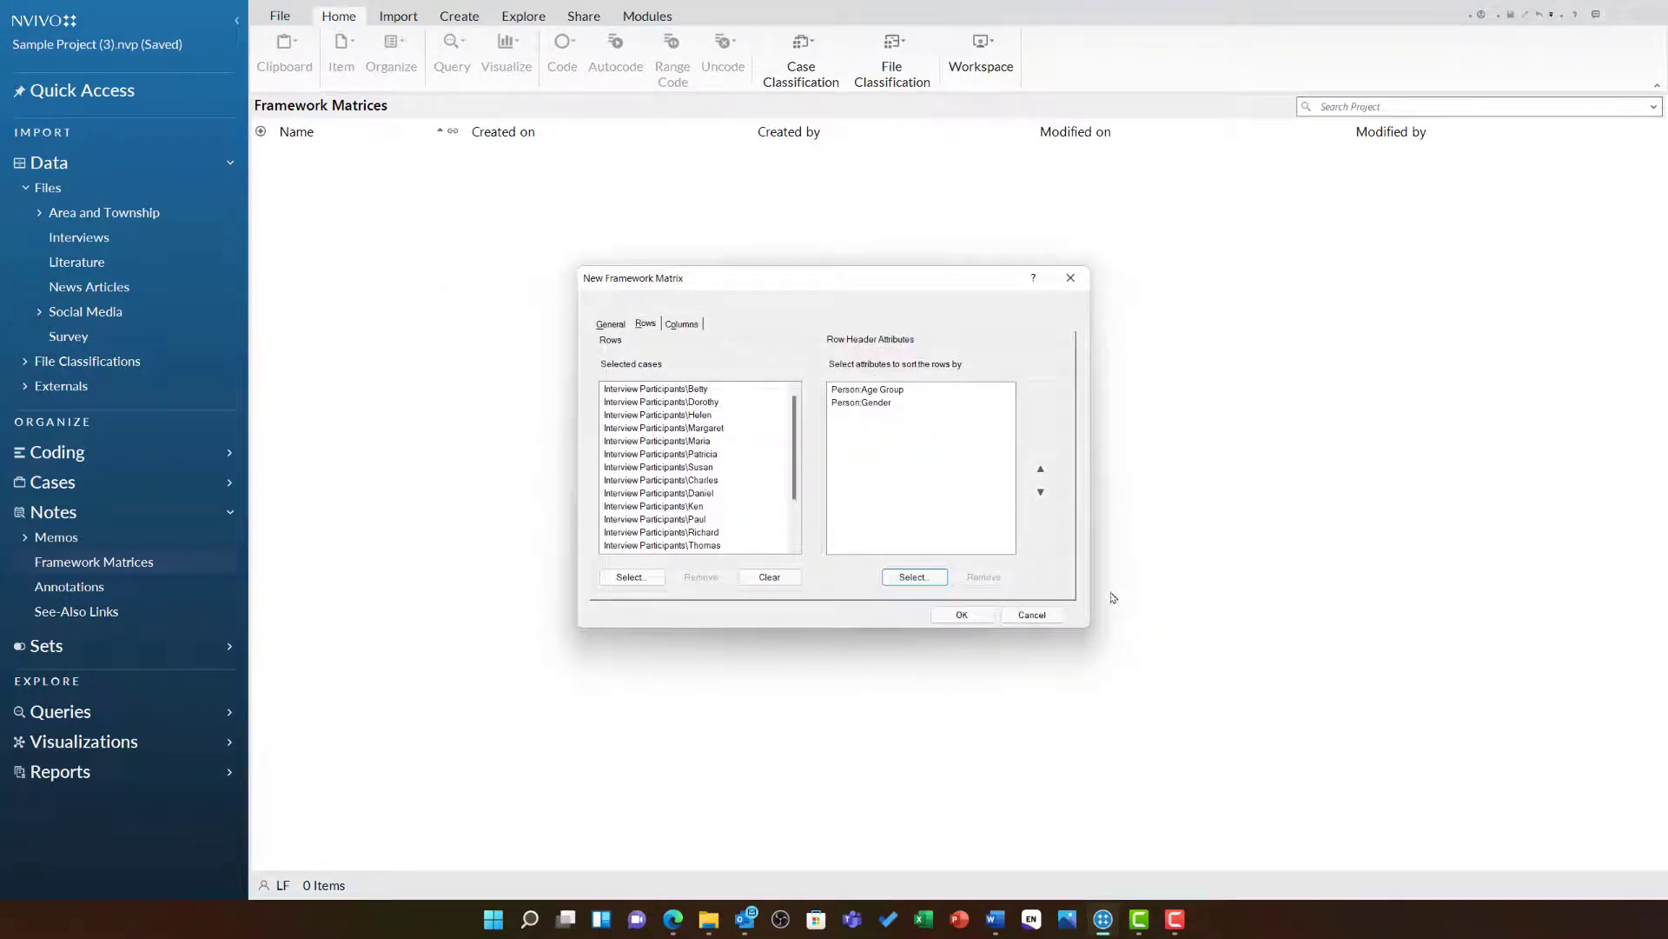
Step: For the matrix columns, select the Fishing industry decline code under Economy, Fishing or aquaculture, with all its descendant codes
left_click(683, 324)
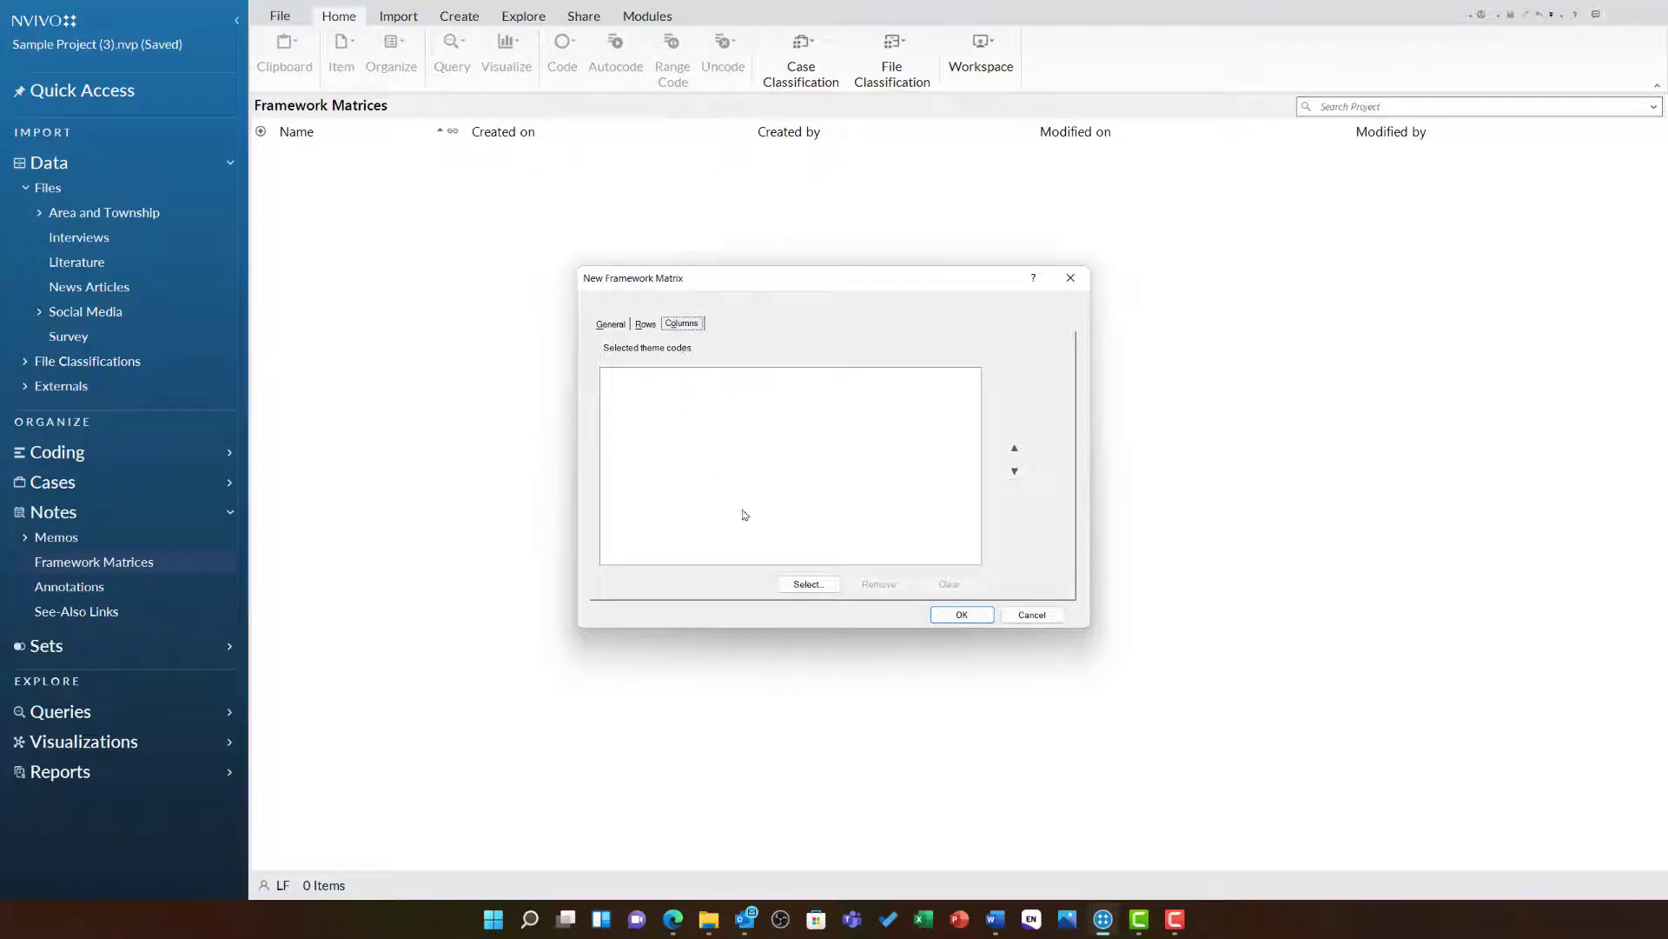
left_click(807, 583)
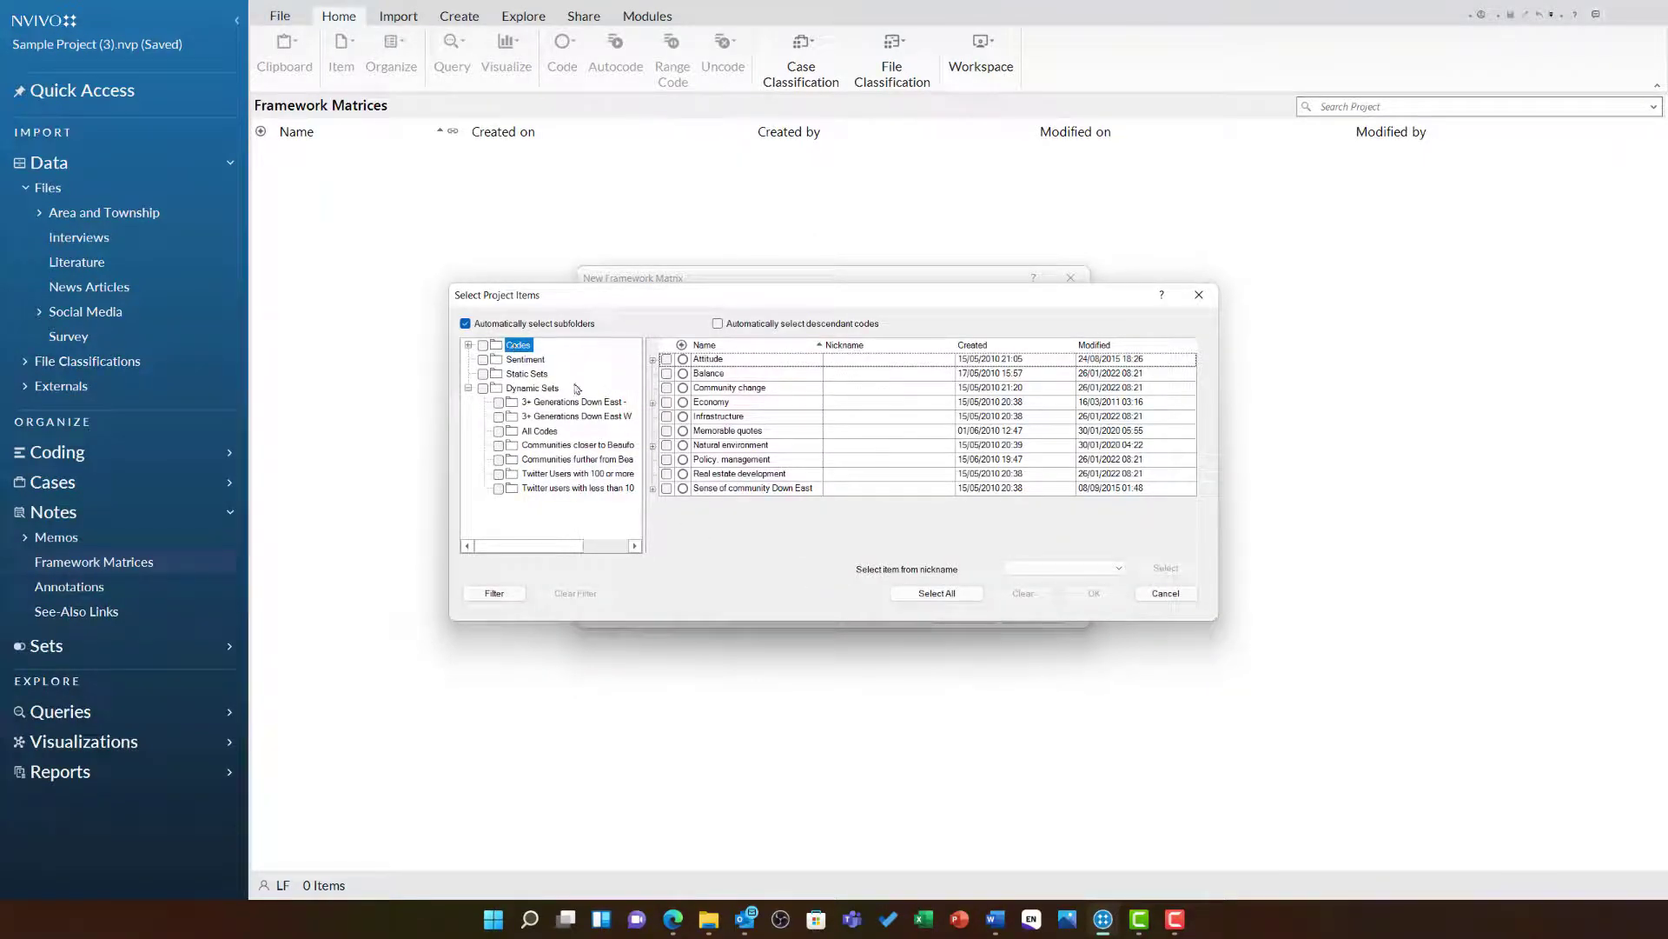
left_click(653, 403)
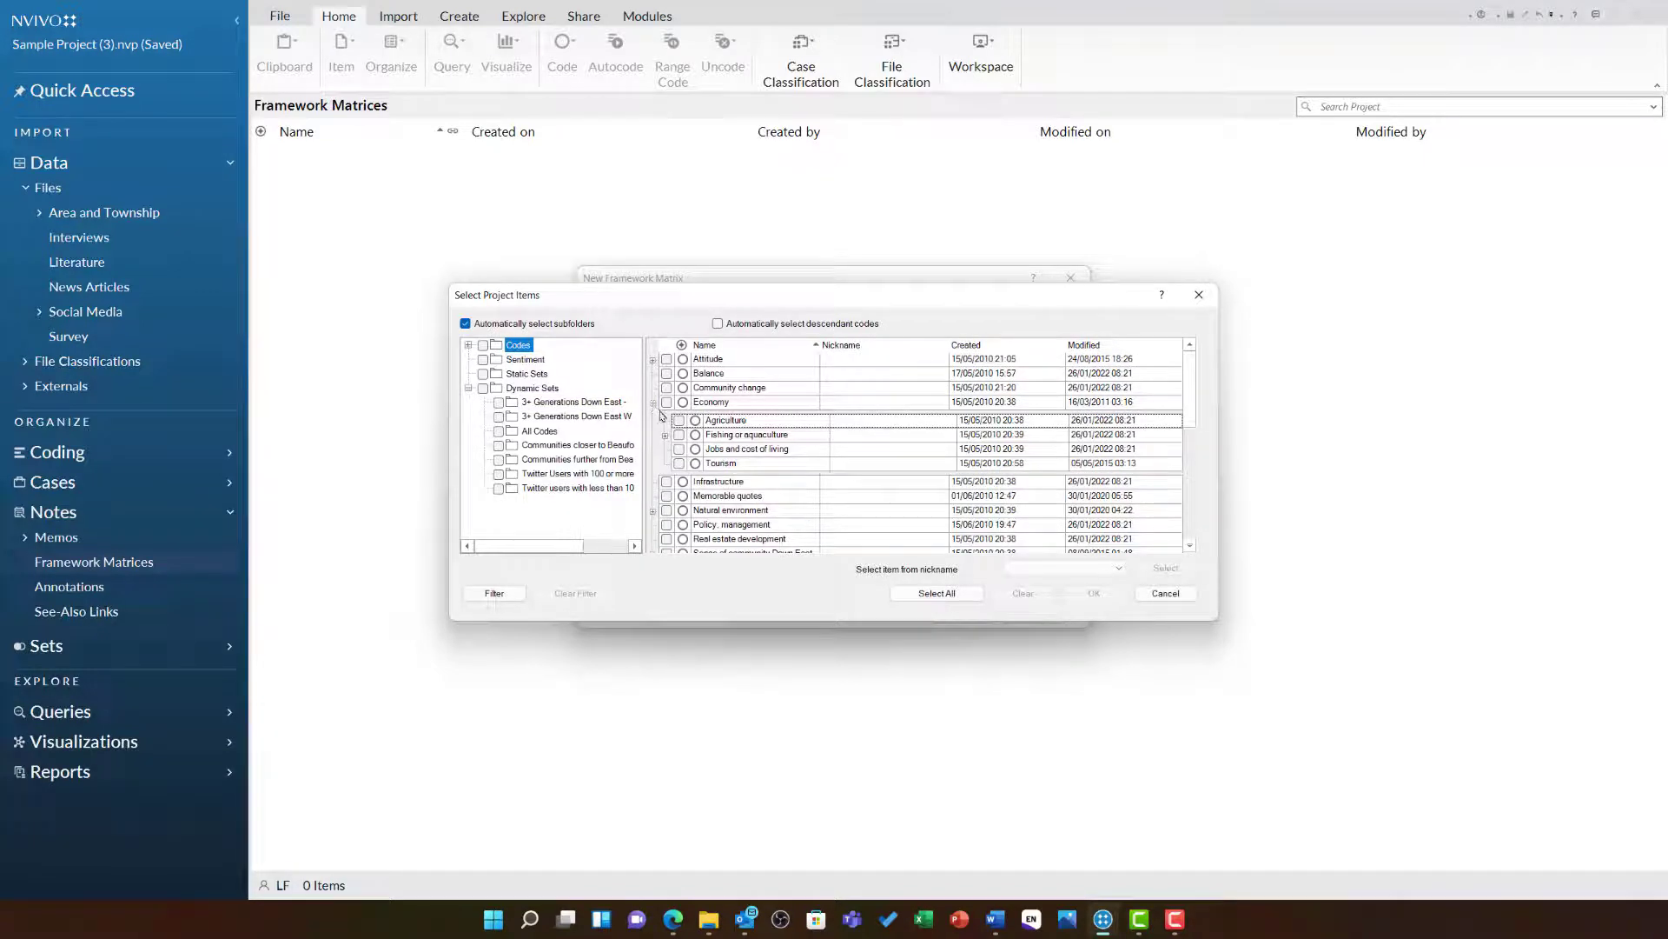
left_click(666, 435)
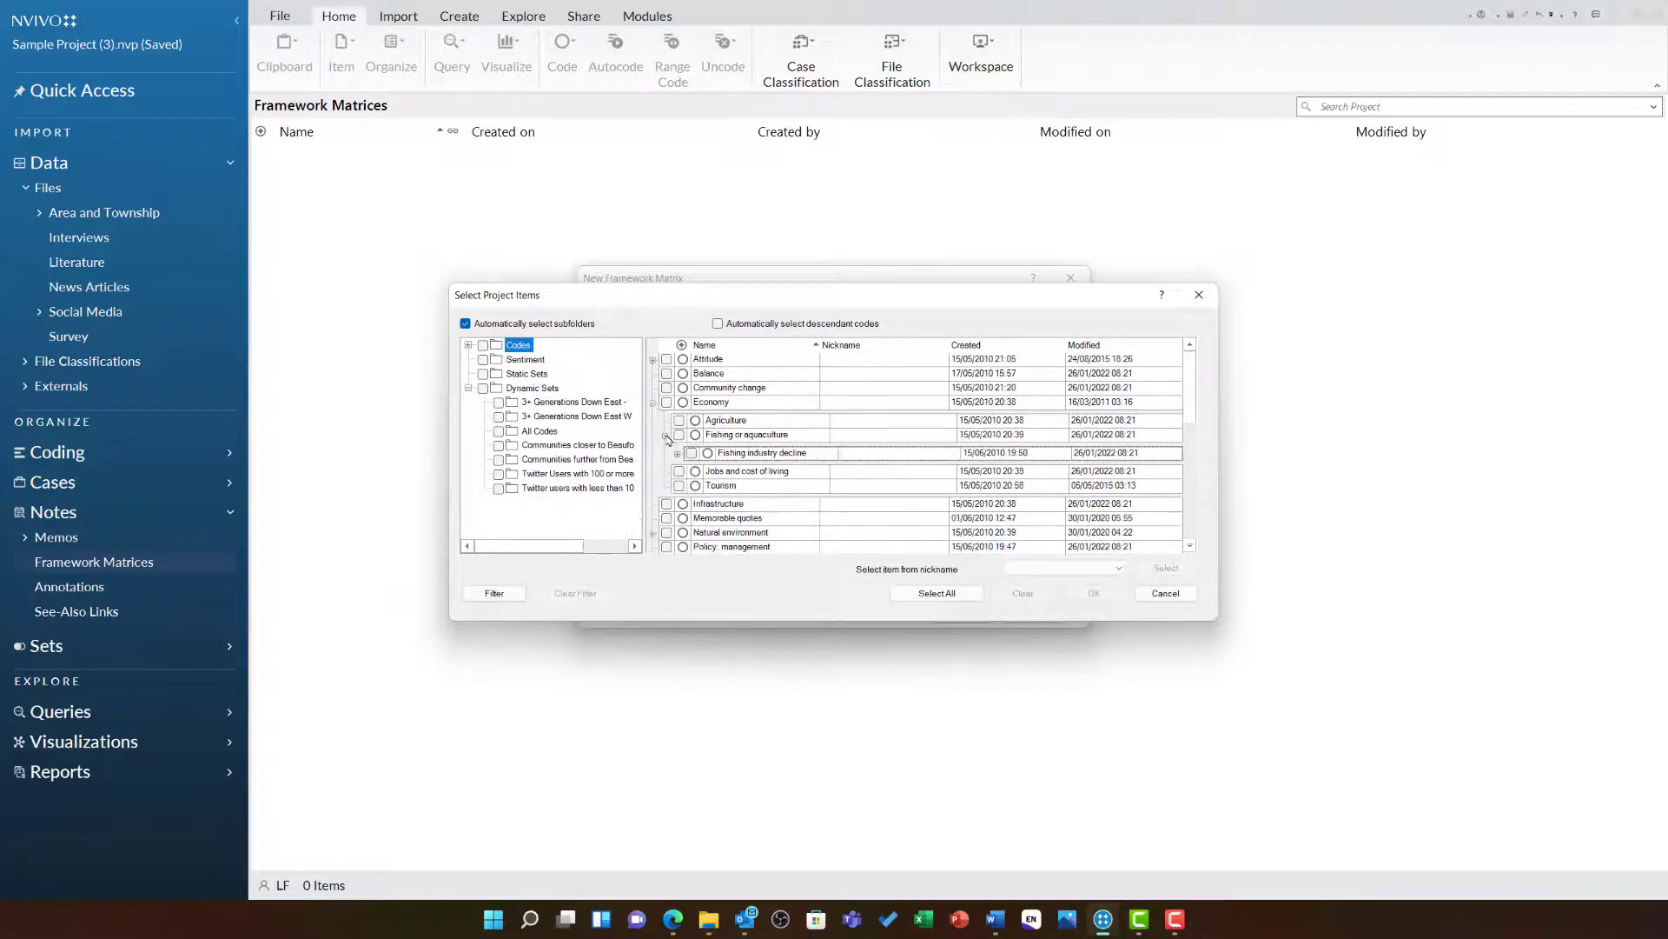
left_click(677, 454)
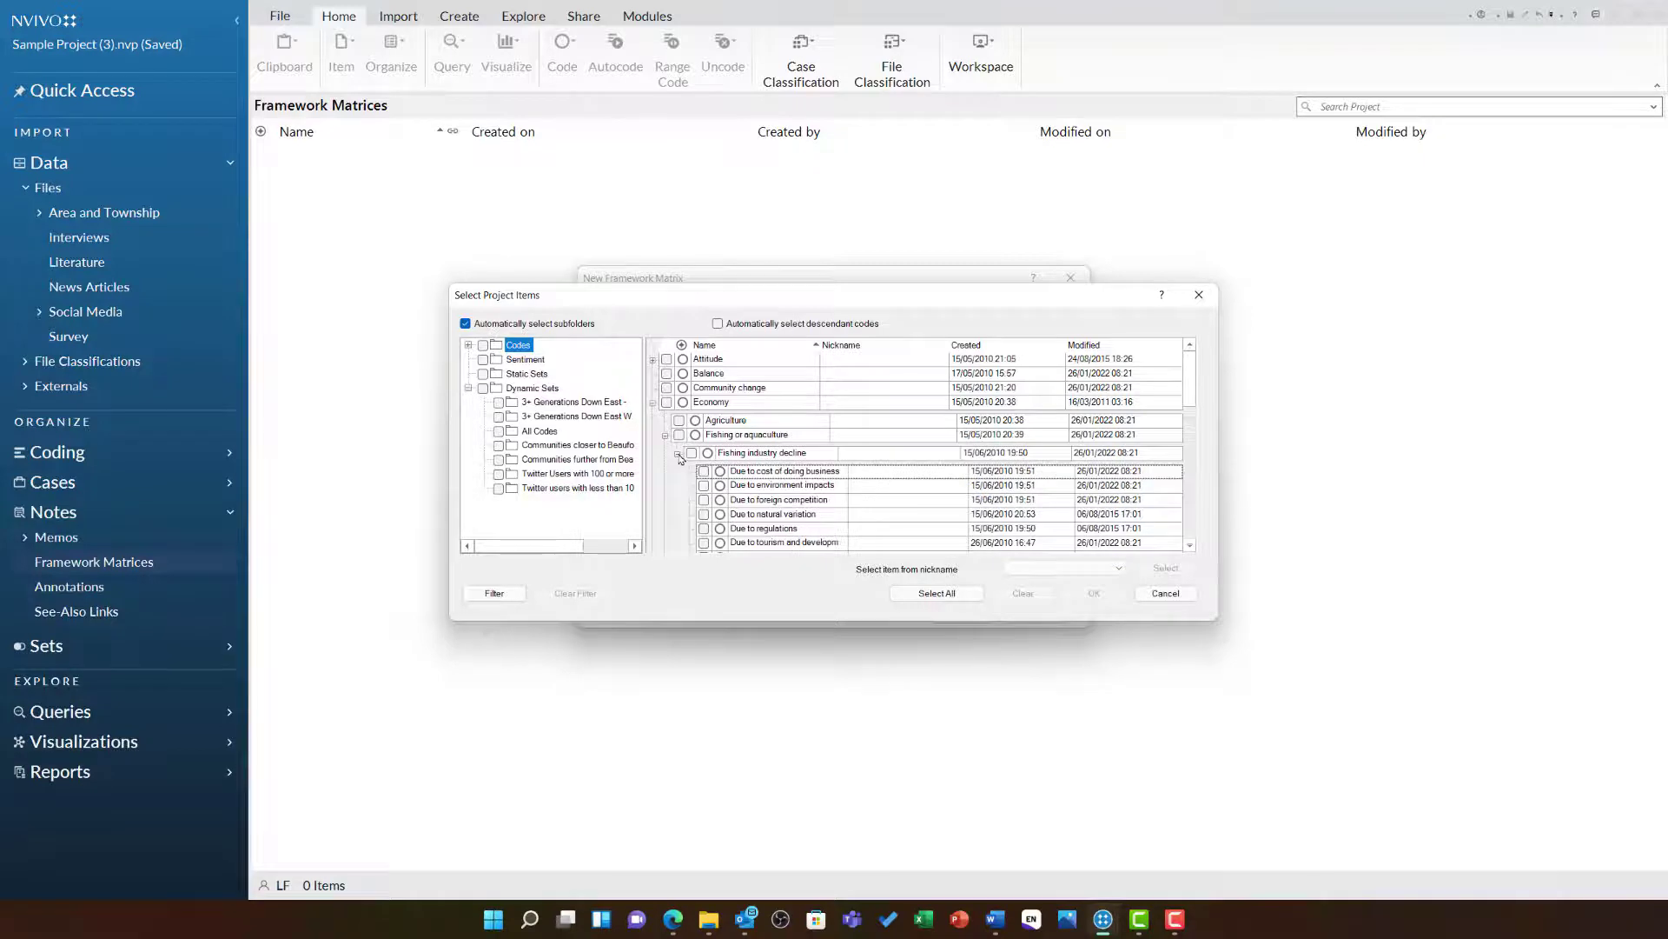
scroll(682, 459, "down", 1)
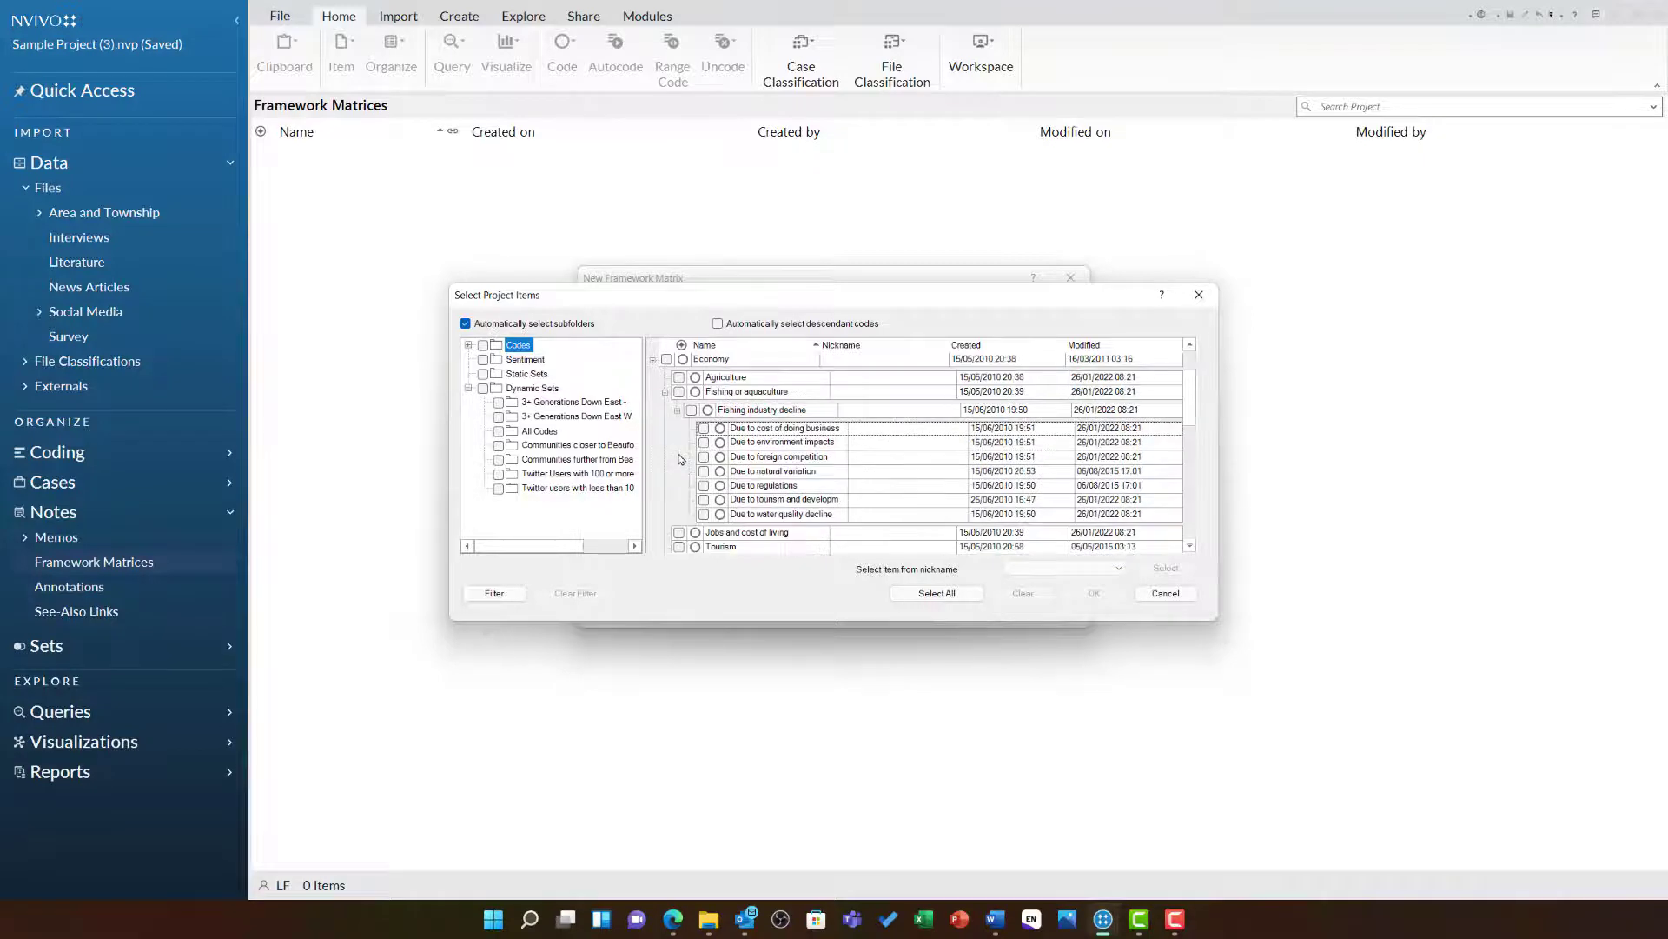
left_click(718, 323)
left_click(692, 411)
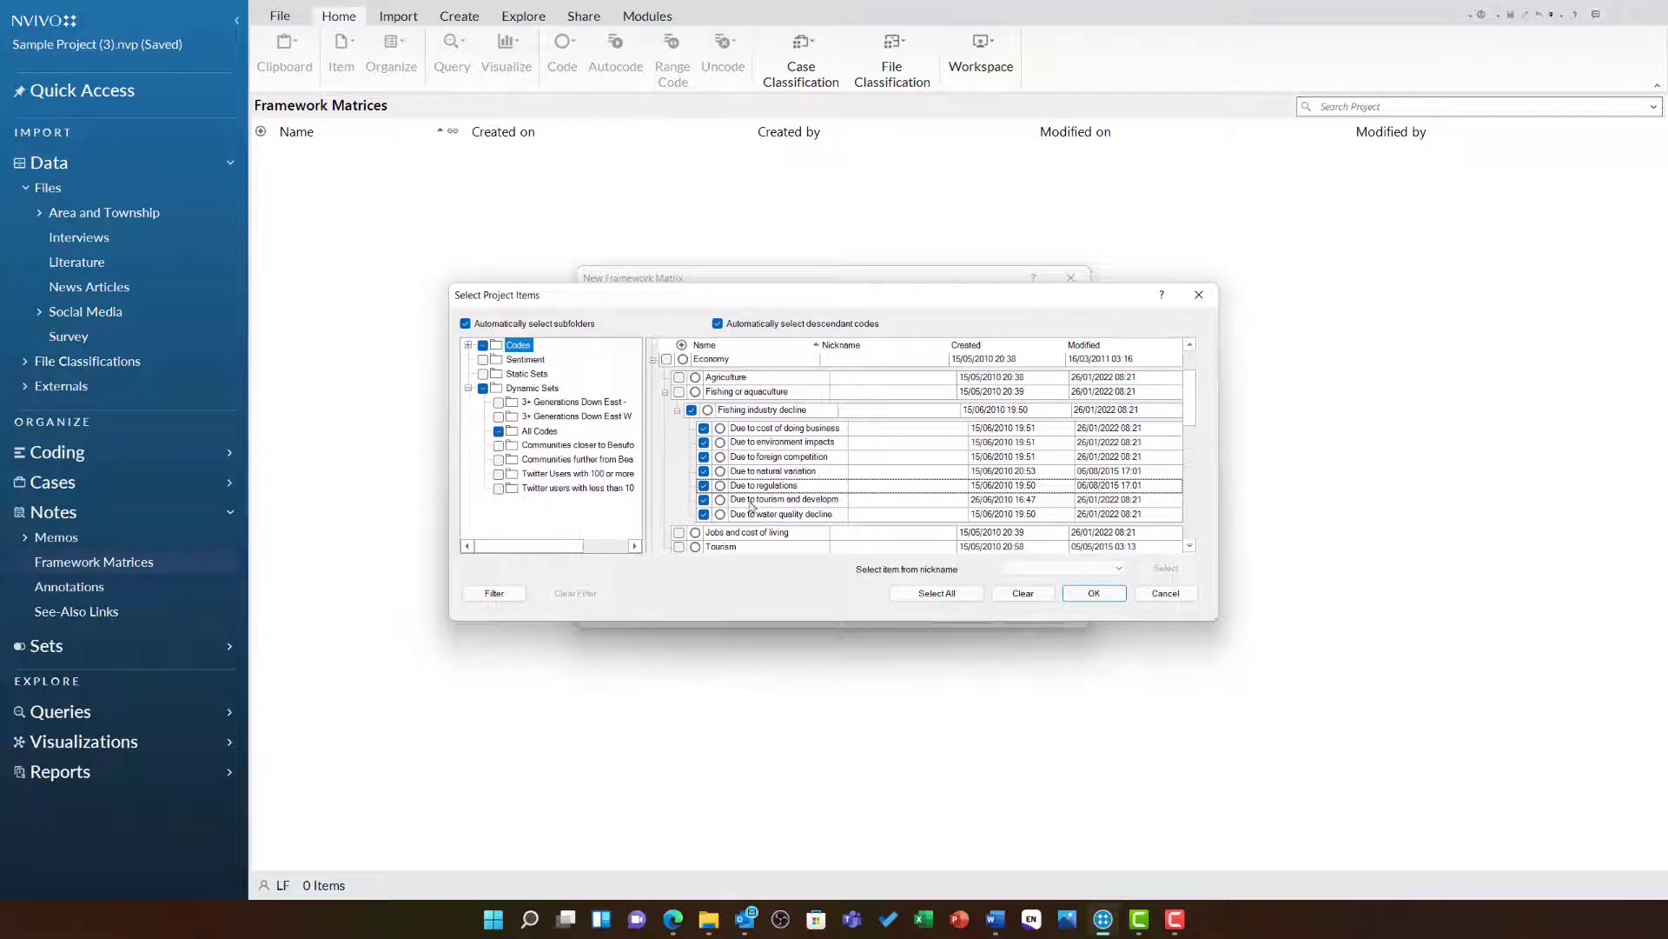
Step: Exclude the parent Fishing industry decline code, keep its child codes as columns, and create the framework matrix
left_click(718, 324)
left_click(692, 410)
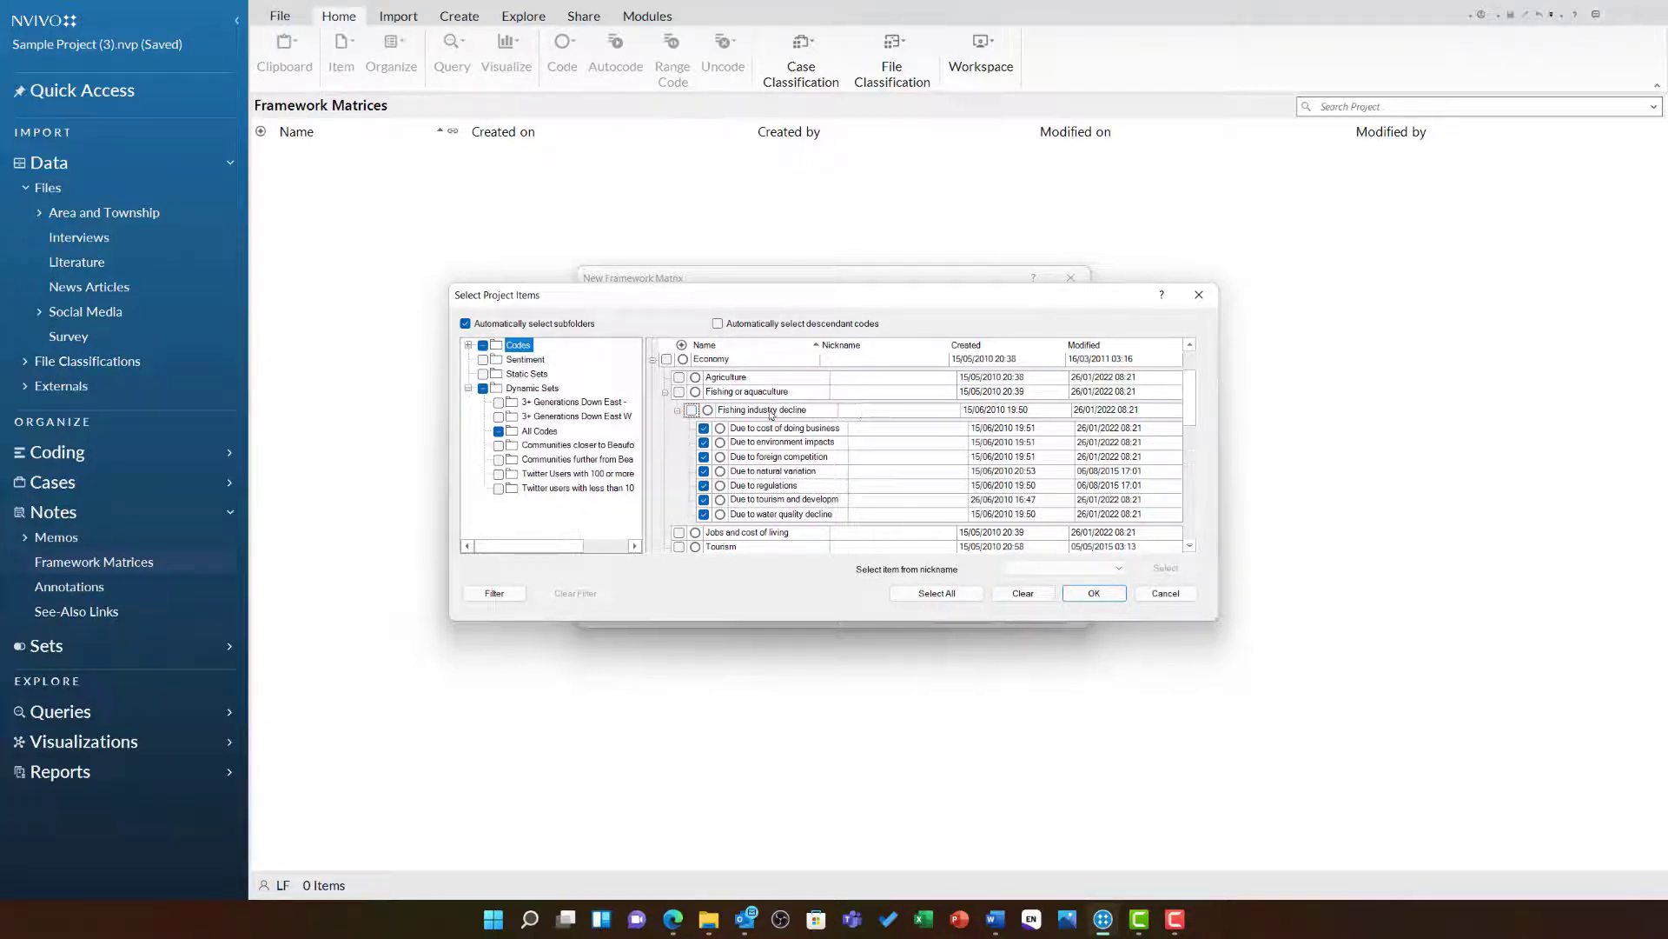
left_click(1078, 593)
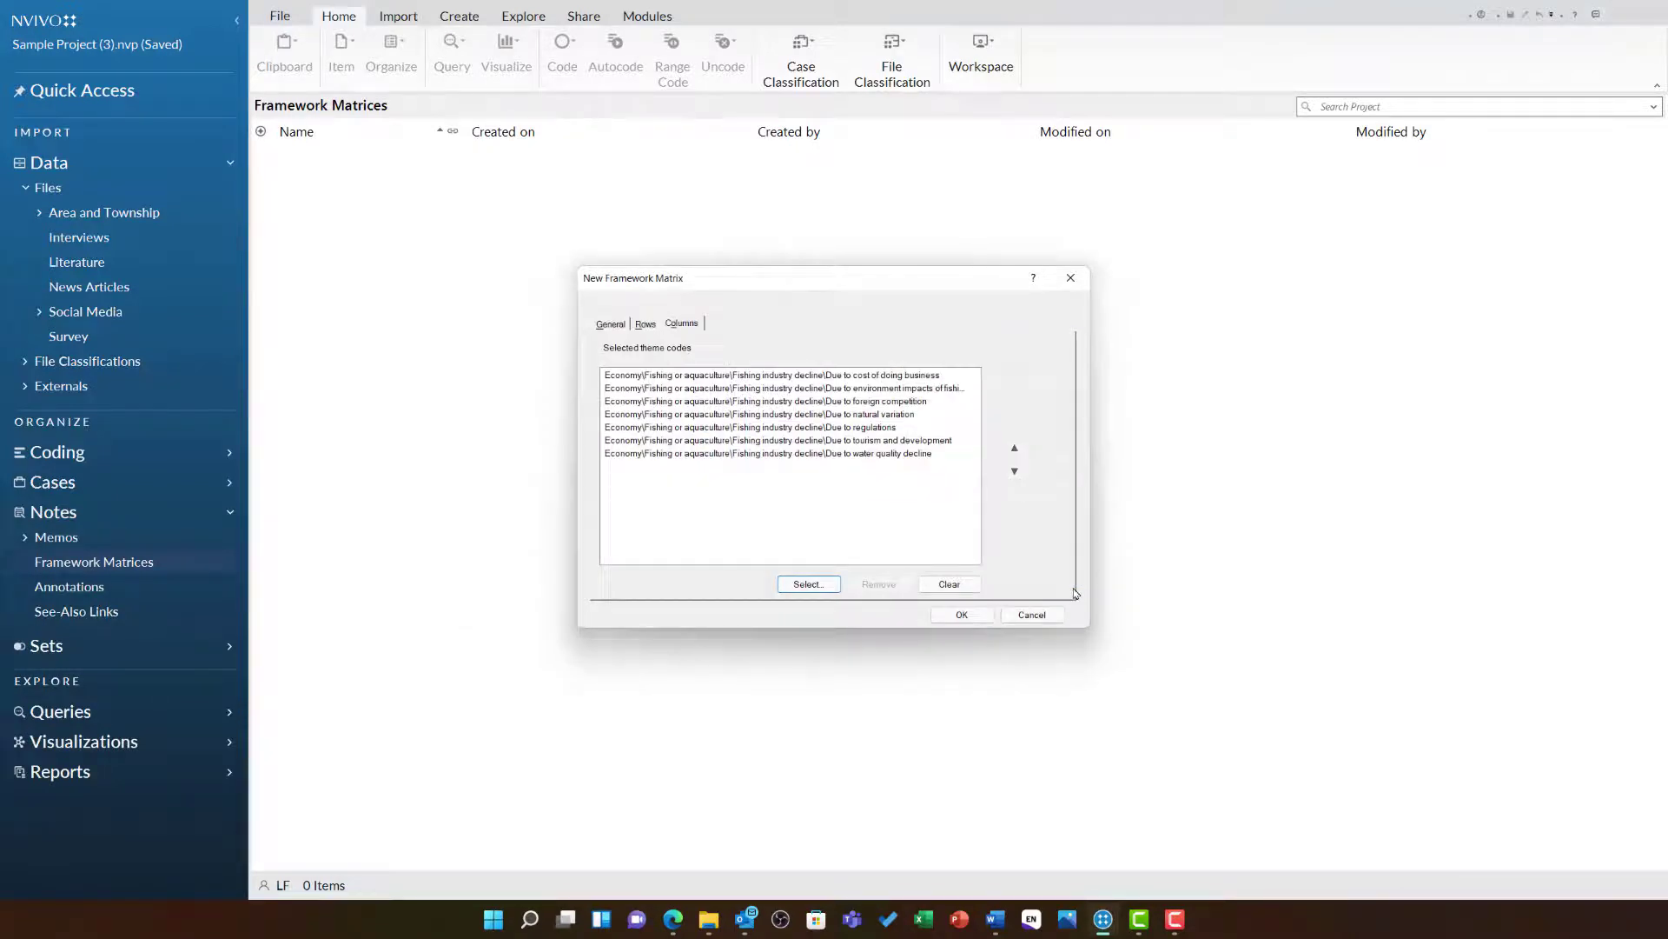
left_click(972, 617)
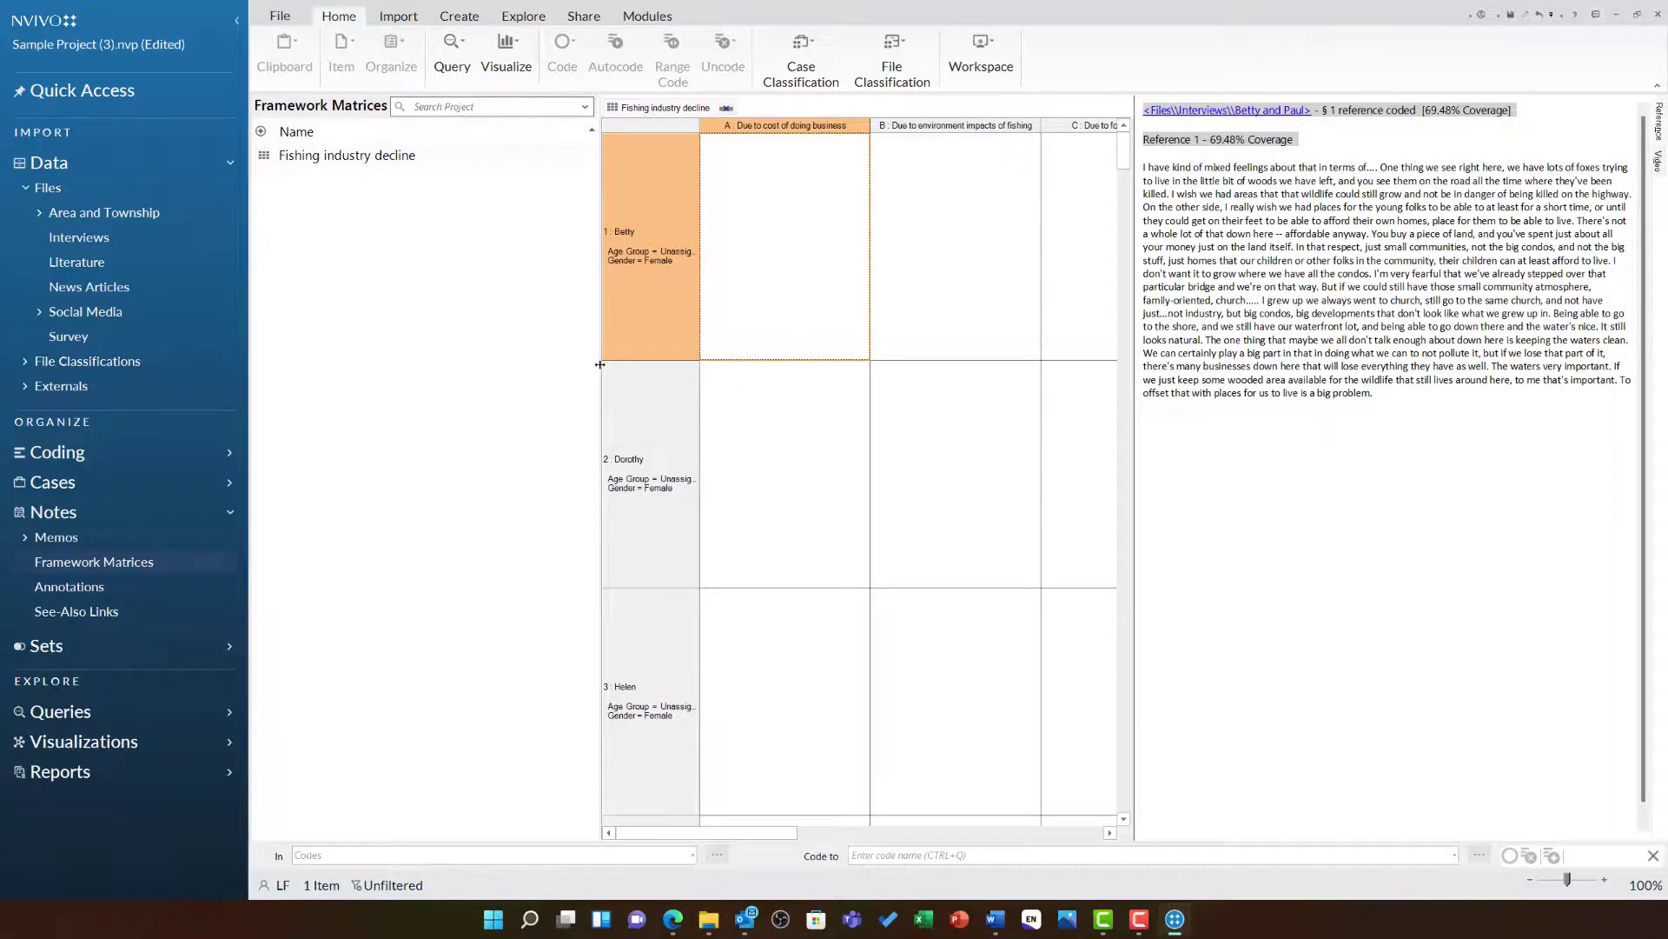
Step: Collapse the navigation pane, narrow the item list and widen the matrix area beside the associated content
left_click_drag(601, 369, 252, 102)
left_click(237, 20)
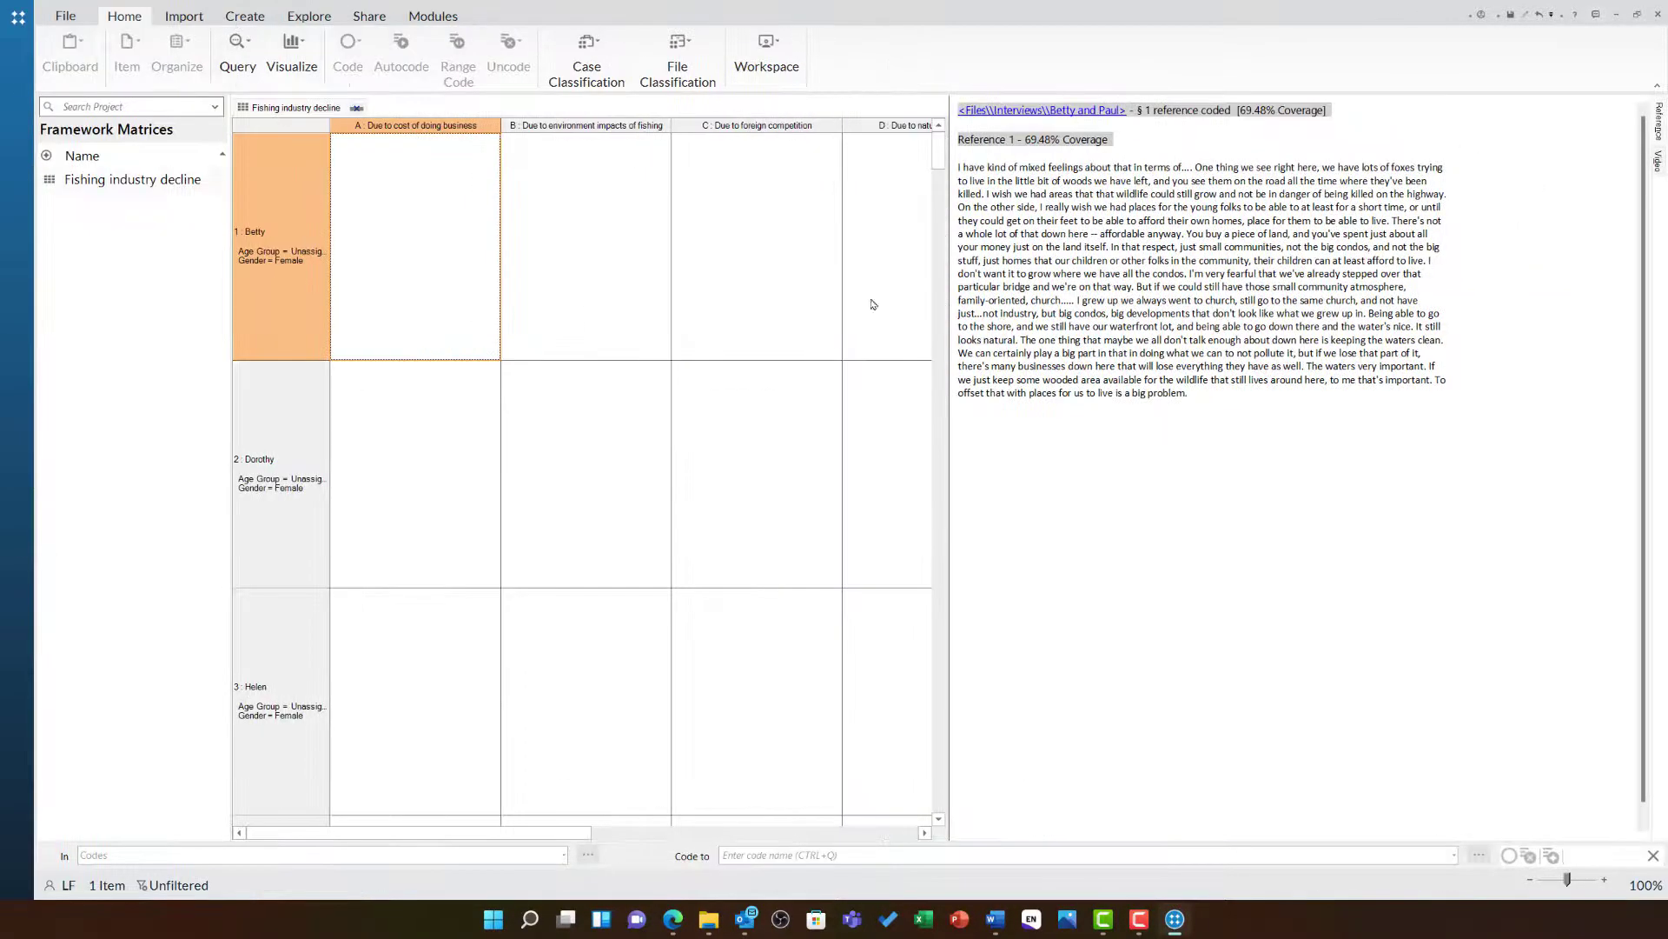
left_click_drag(953, 276, 1000, 320)
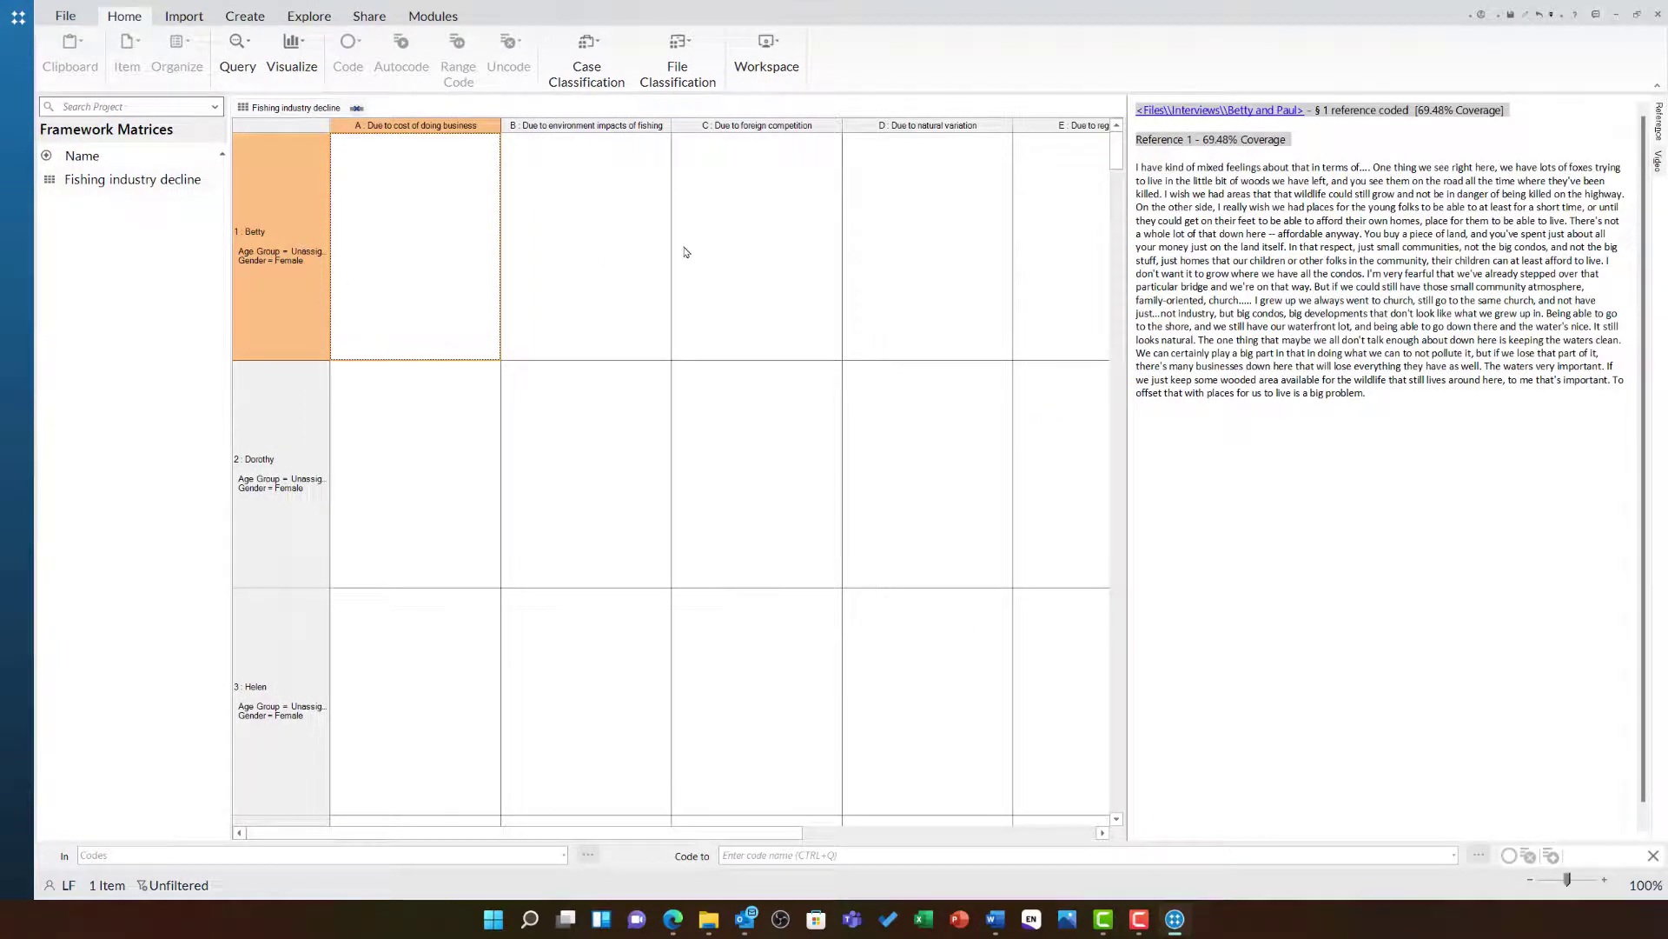
Step: View the associated interview content for the second, third and first cases in the Due to cost of doing business column
left_click(289, 455)
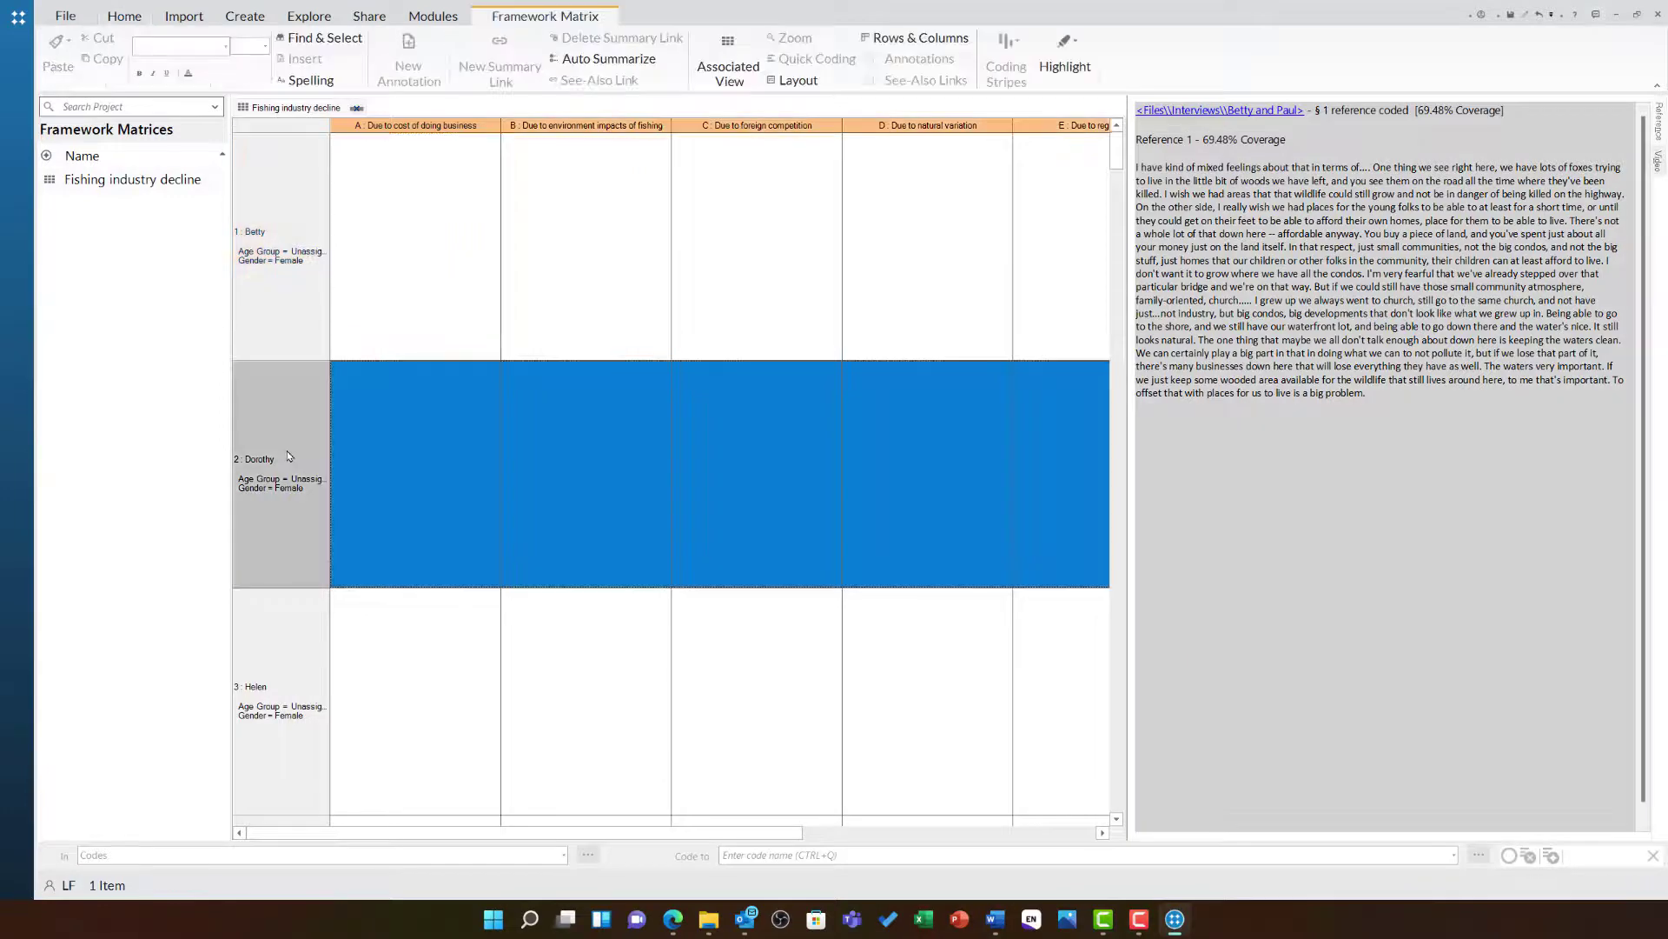
left_click(364, 455)
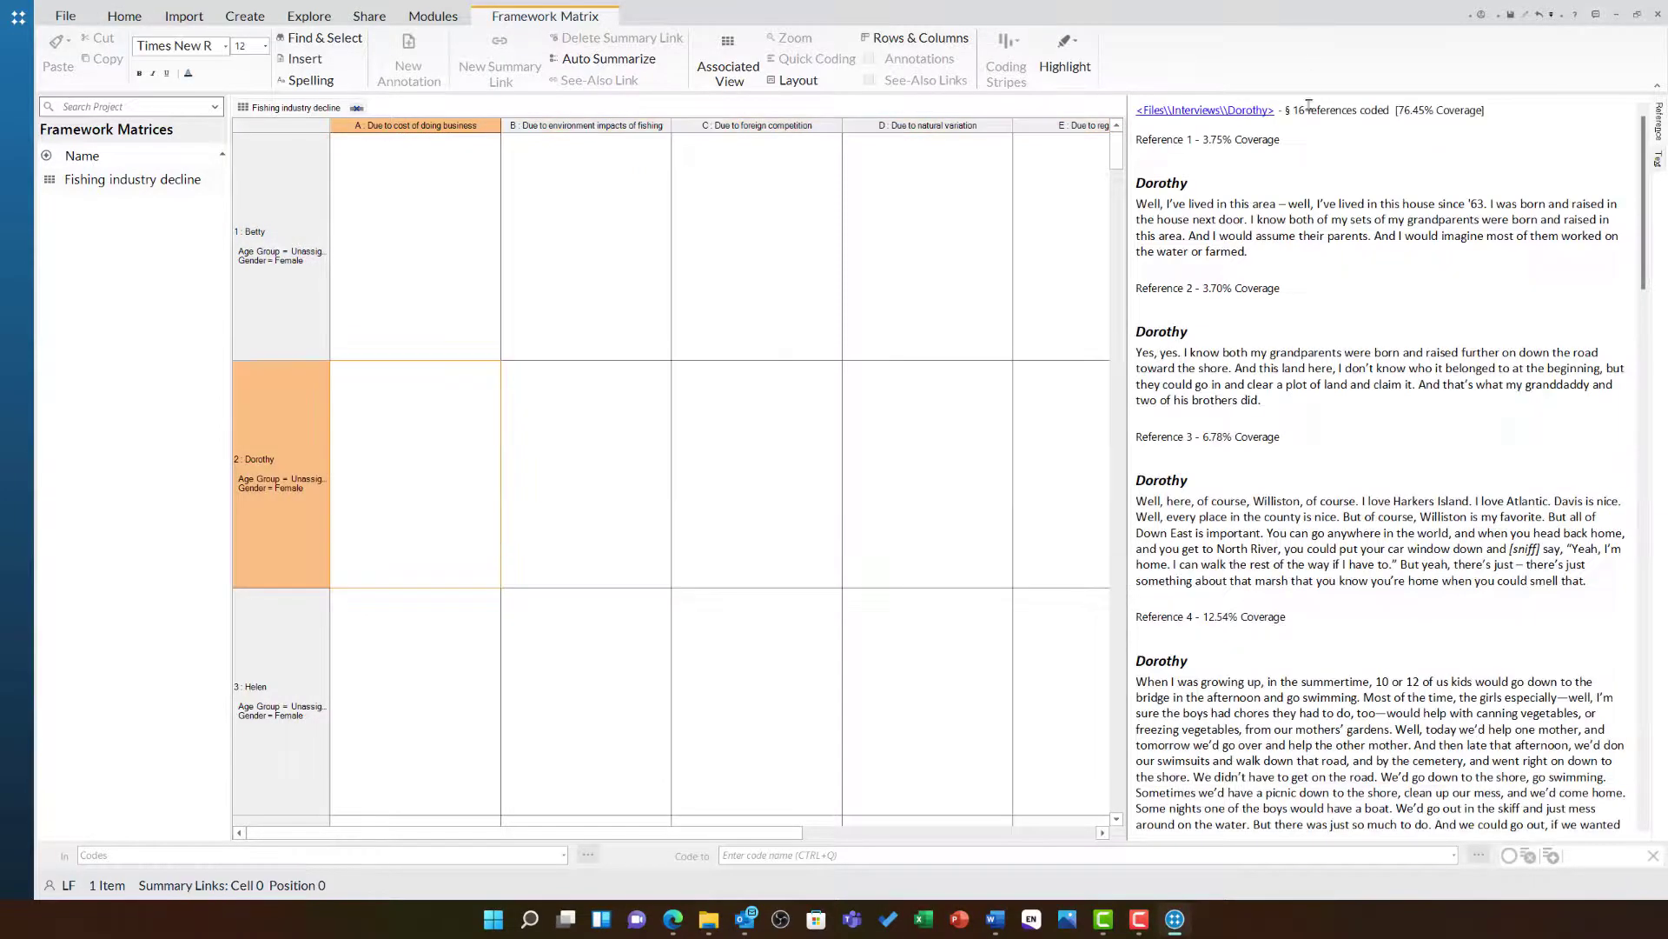
left_click(439, 656)
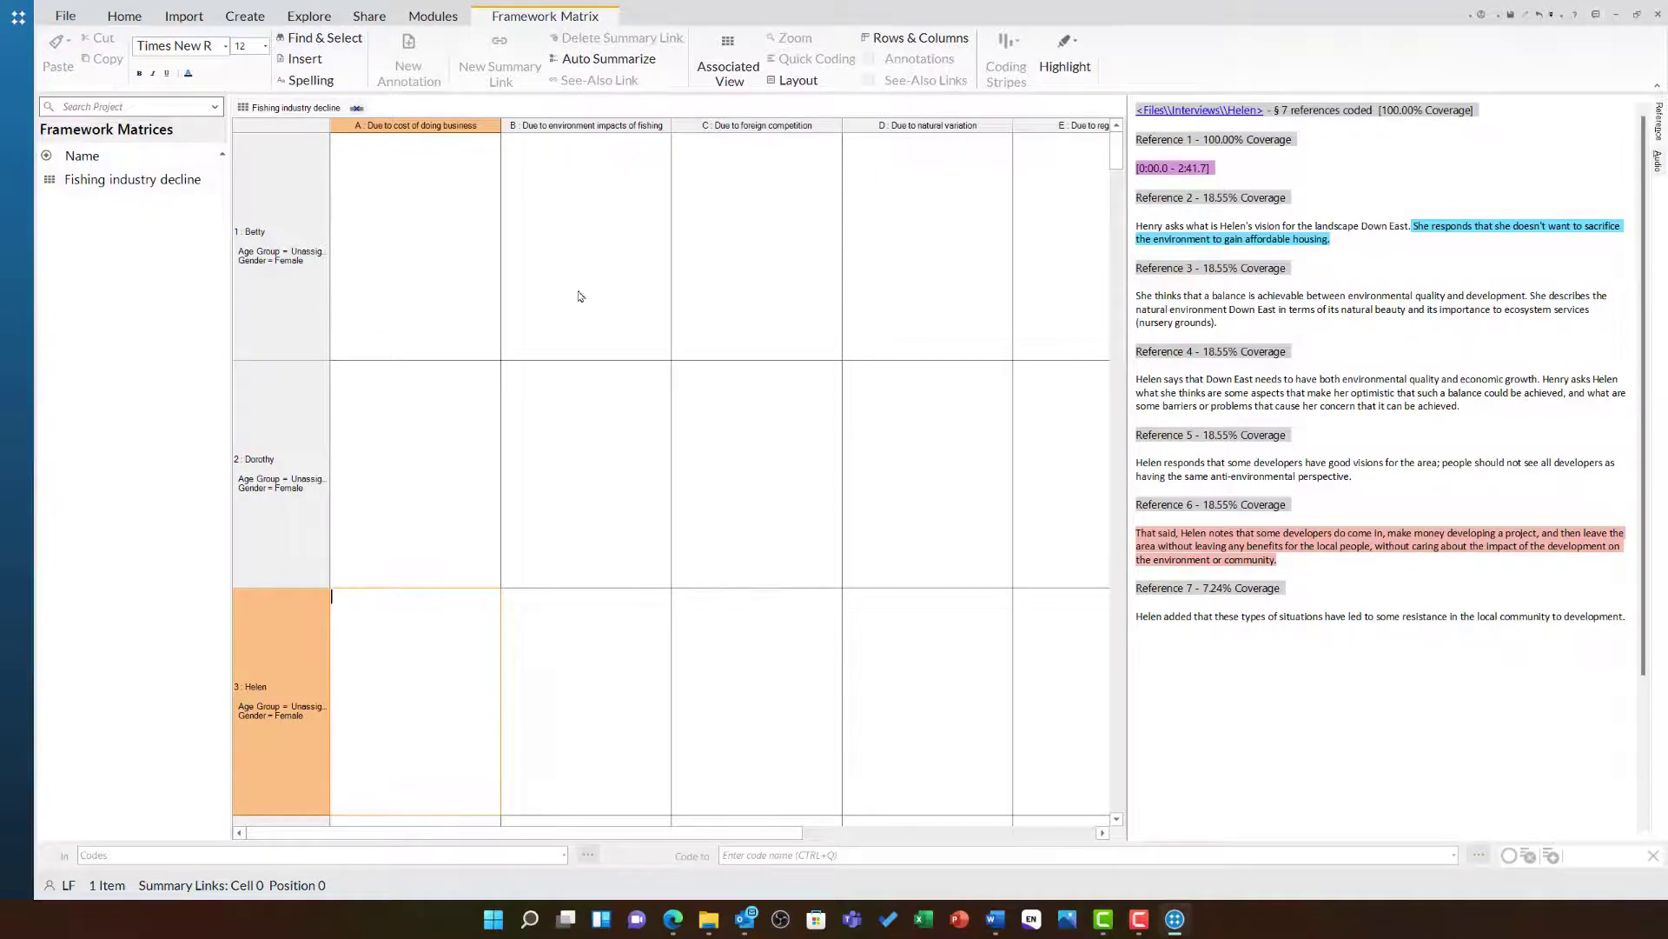
left_click(435, 182)
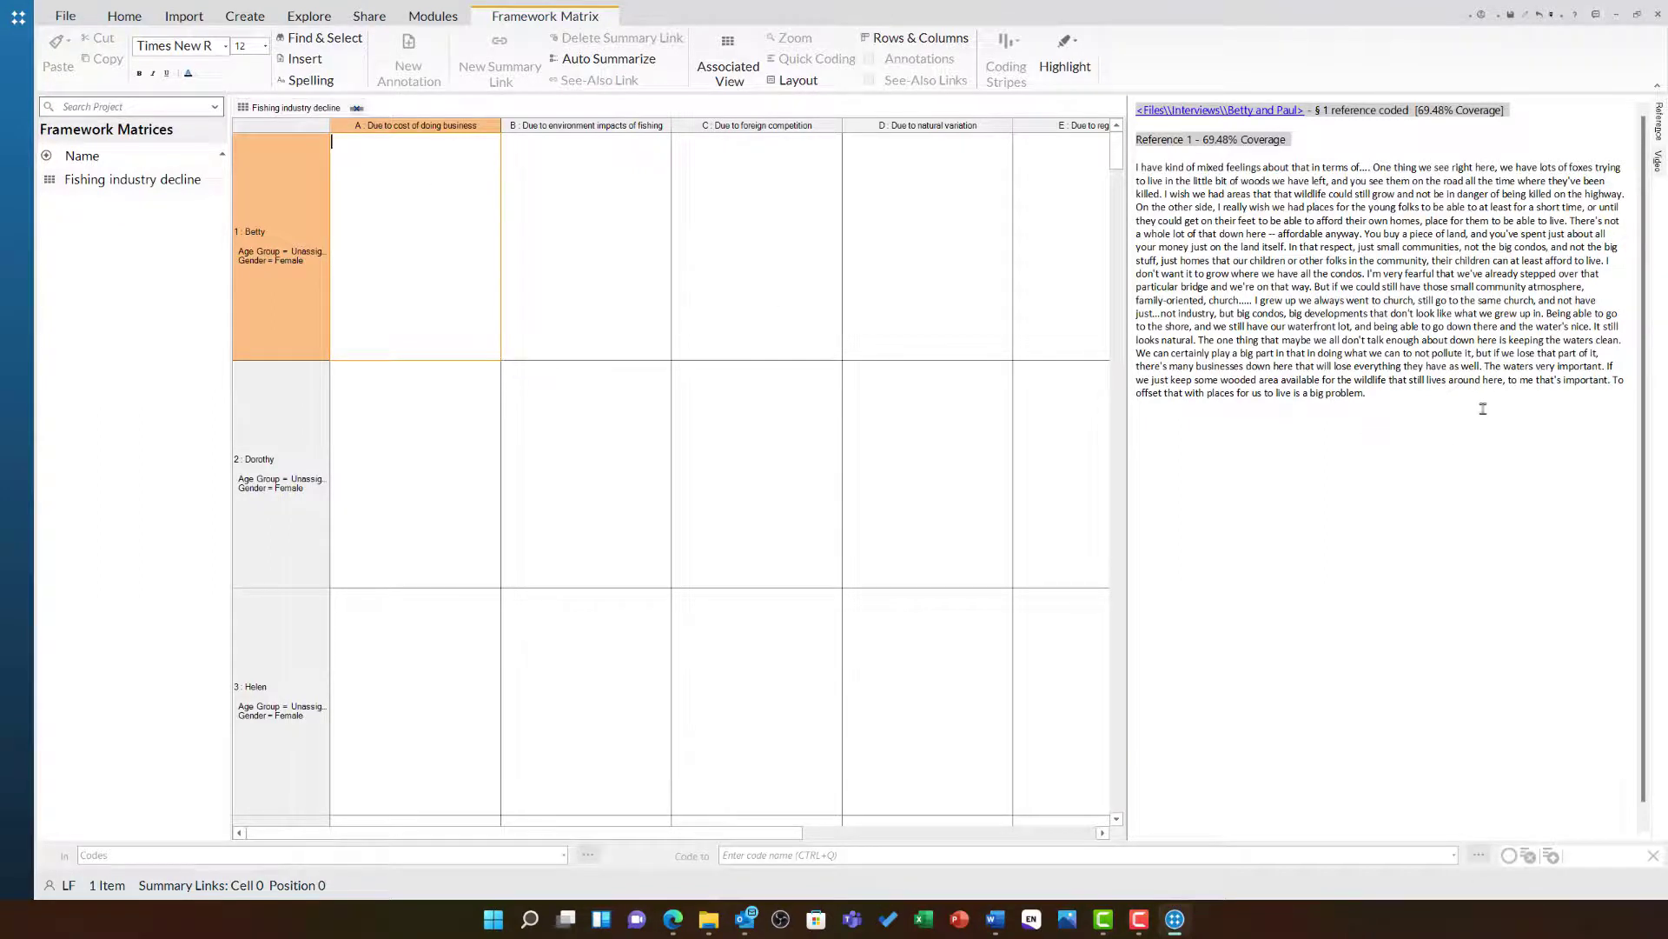
Step: Auto summarize the framework matrix from the coded content and look through the filled cells of the cases
left_click(385, 228)
left_click(598, 61)
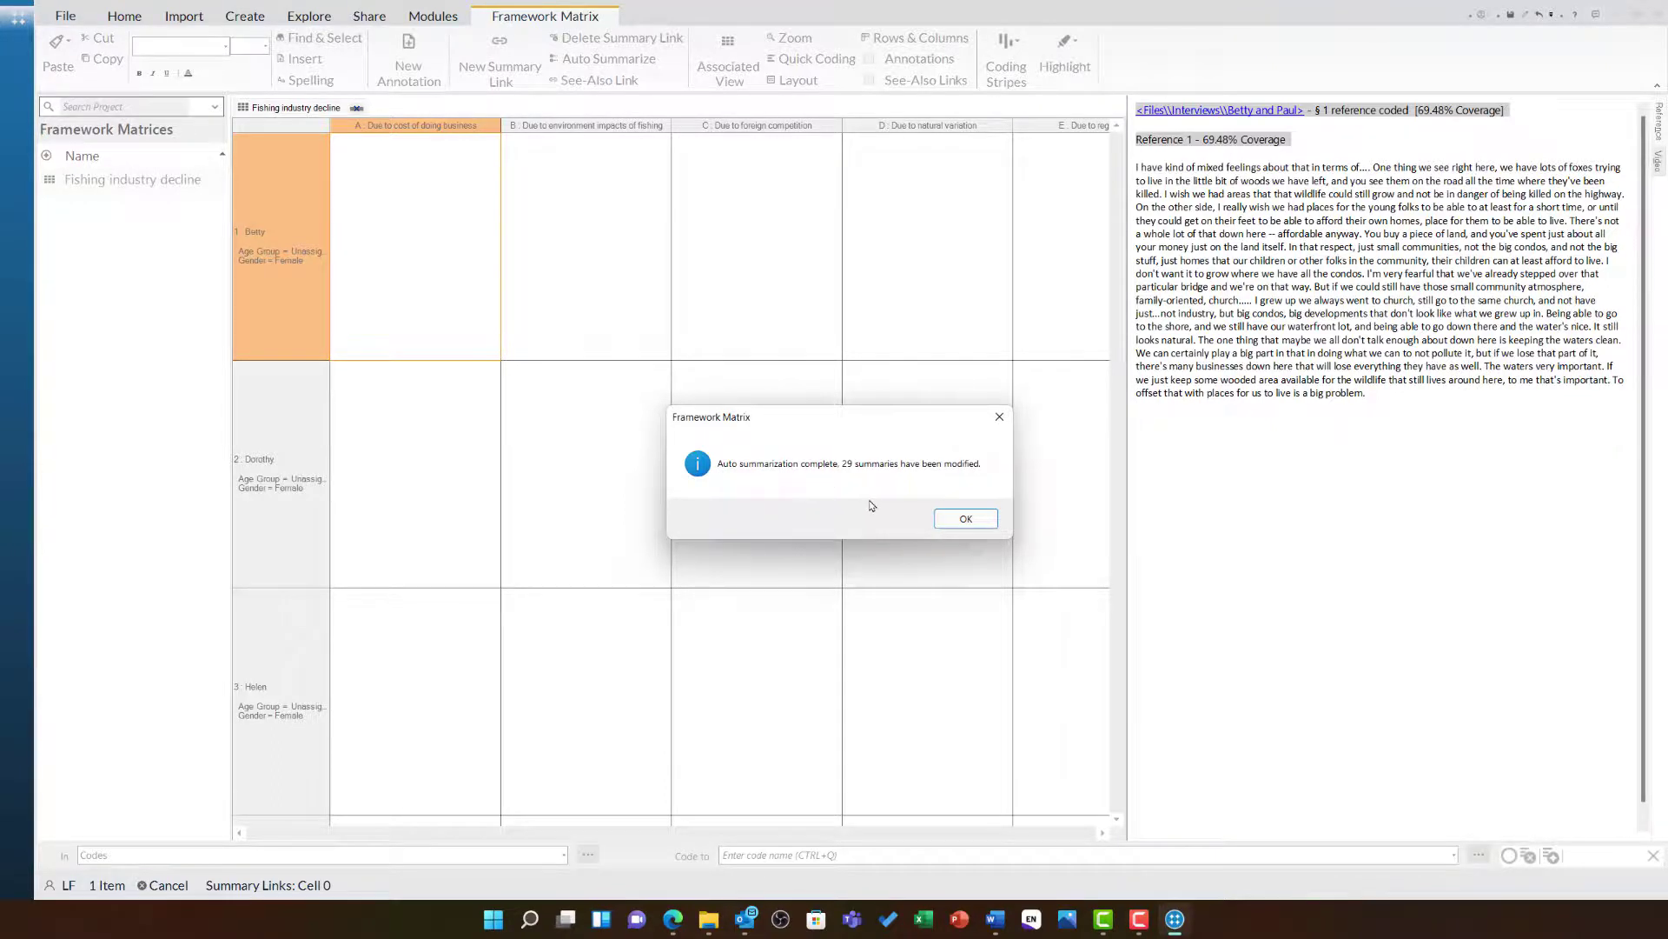
left_click(982, 522)
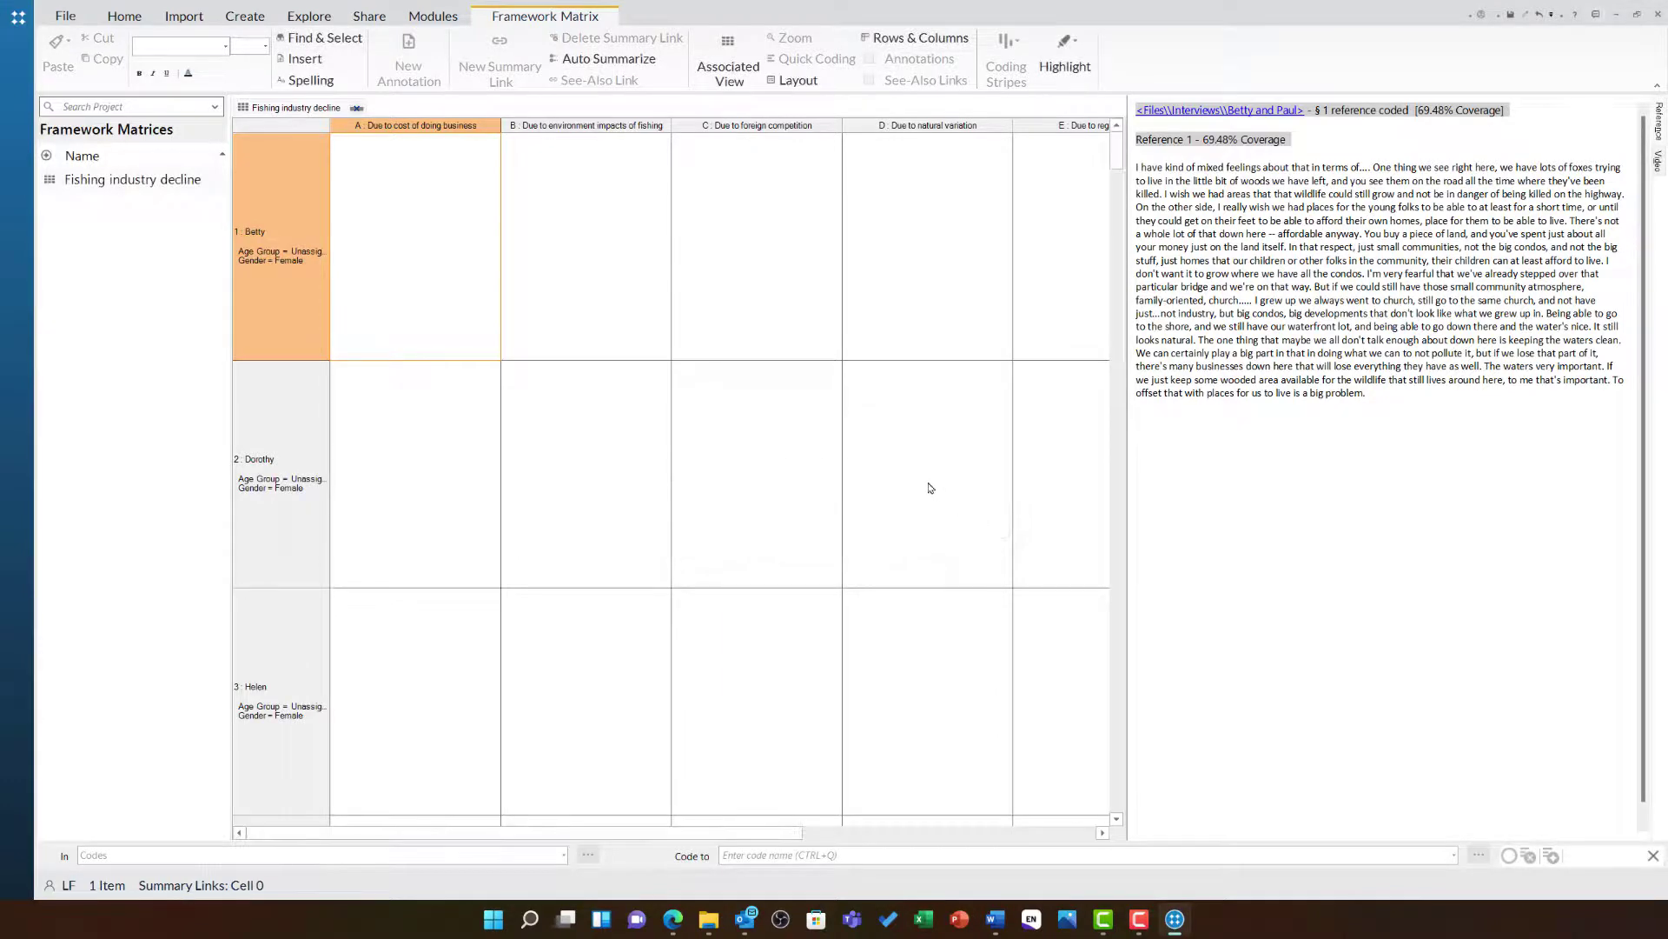
scroll(932, 488, "down", 6)
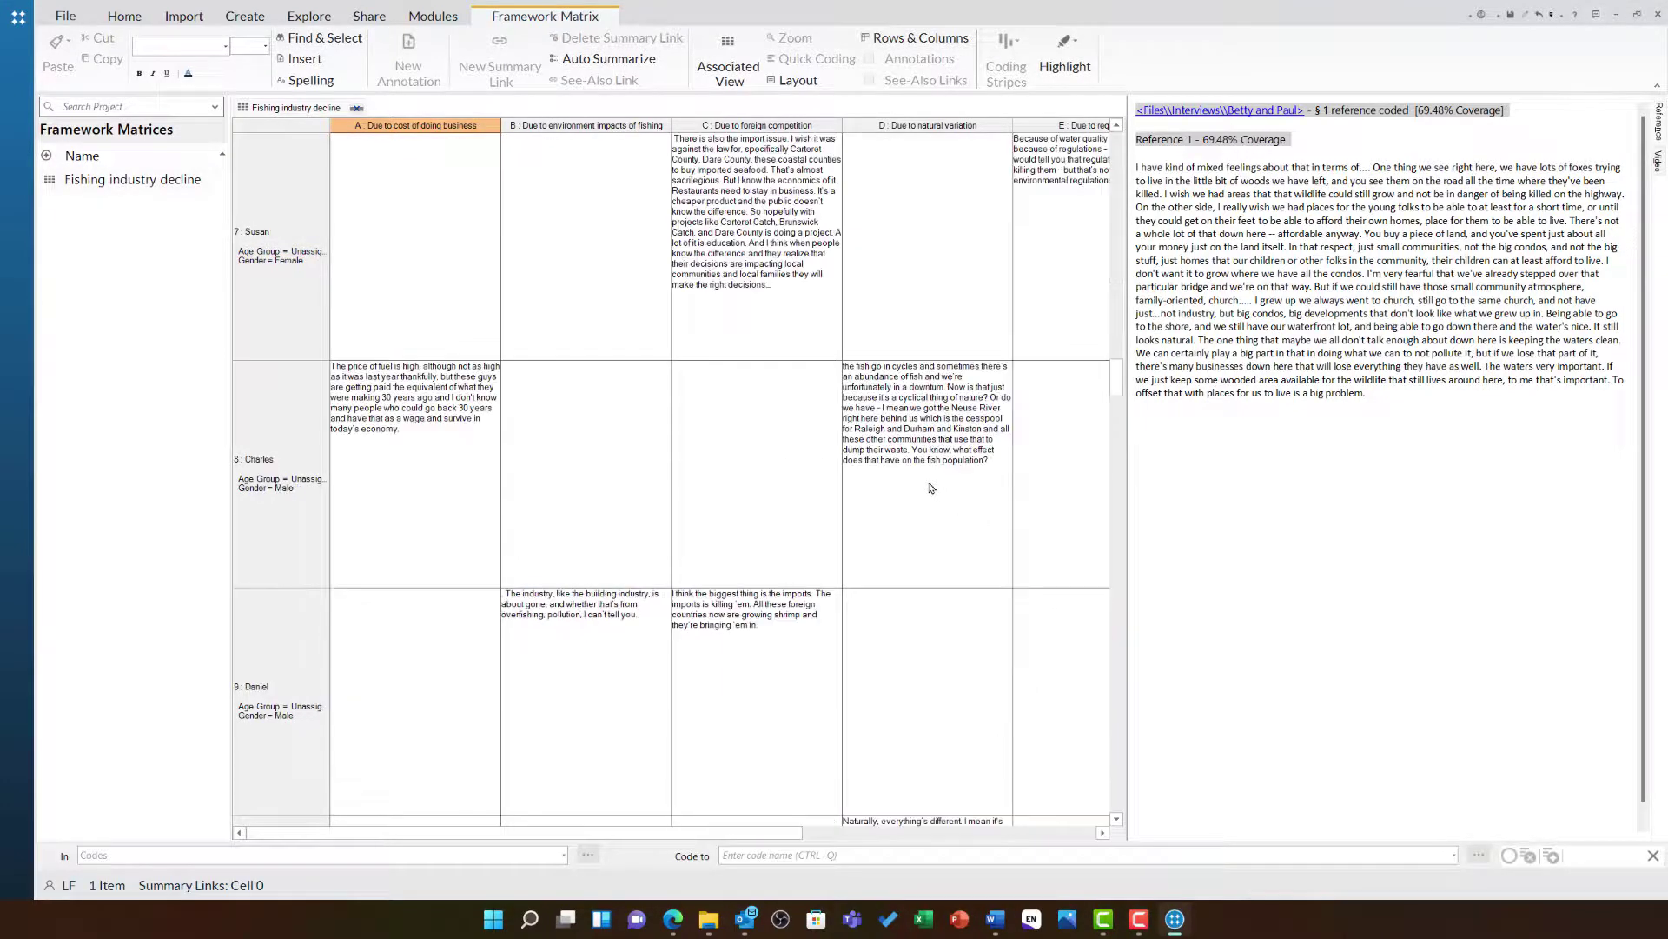
scroll(889, 445, "down", 9)
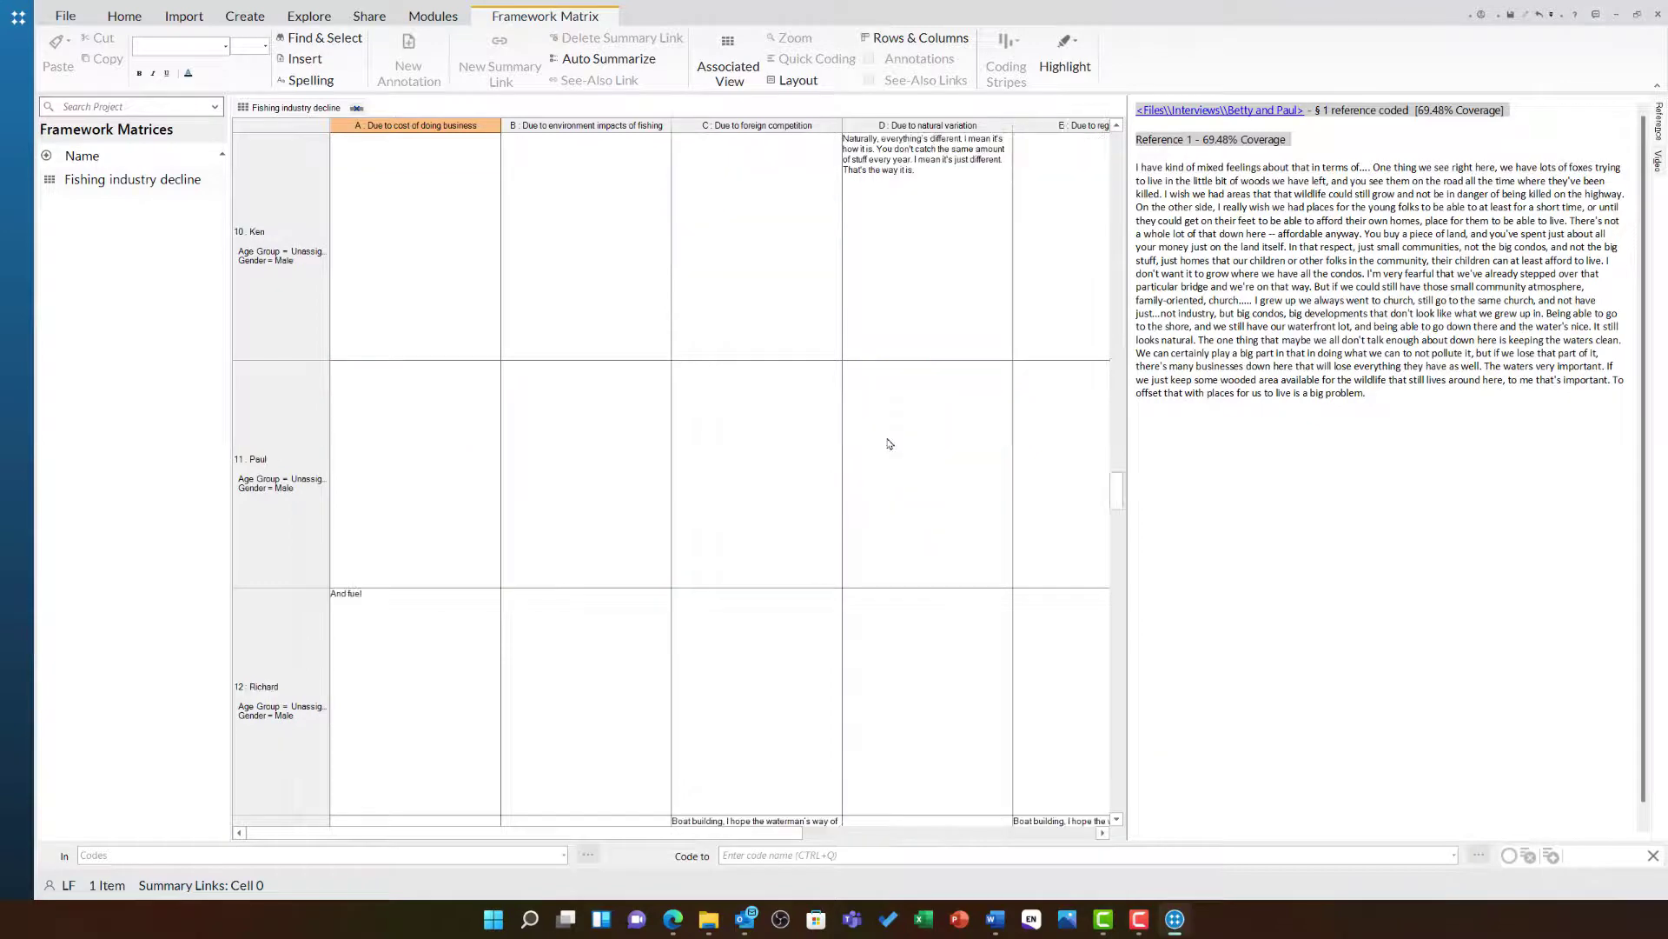
scroll(889, 445, "up", 3)
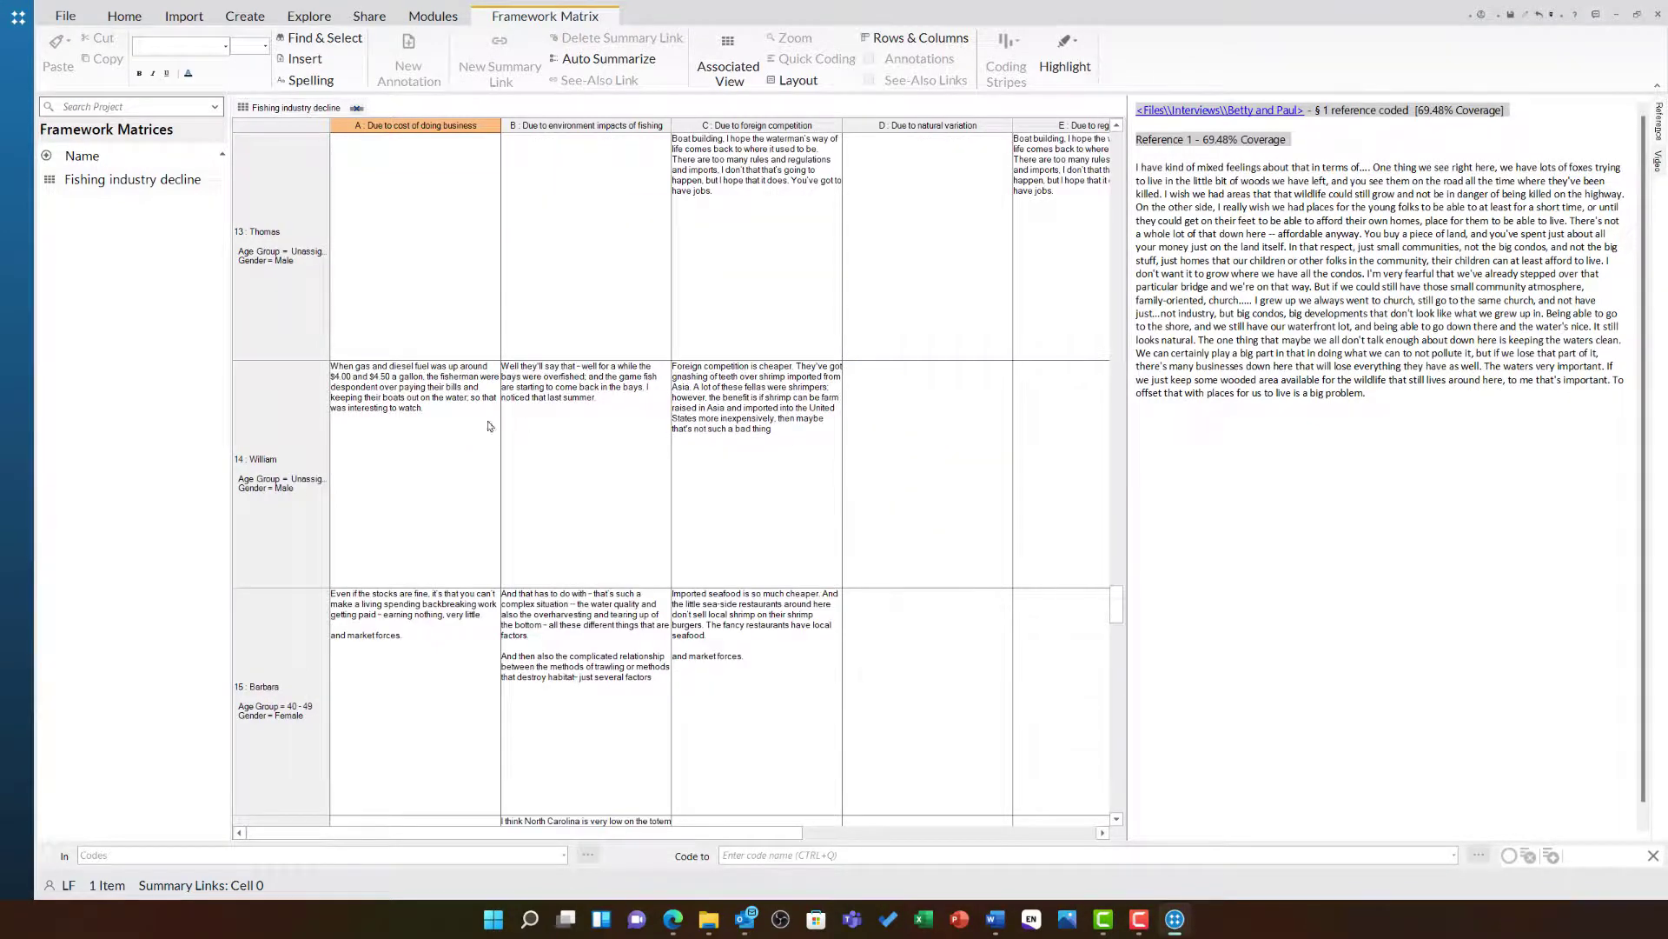